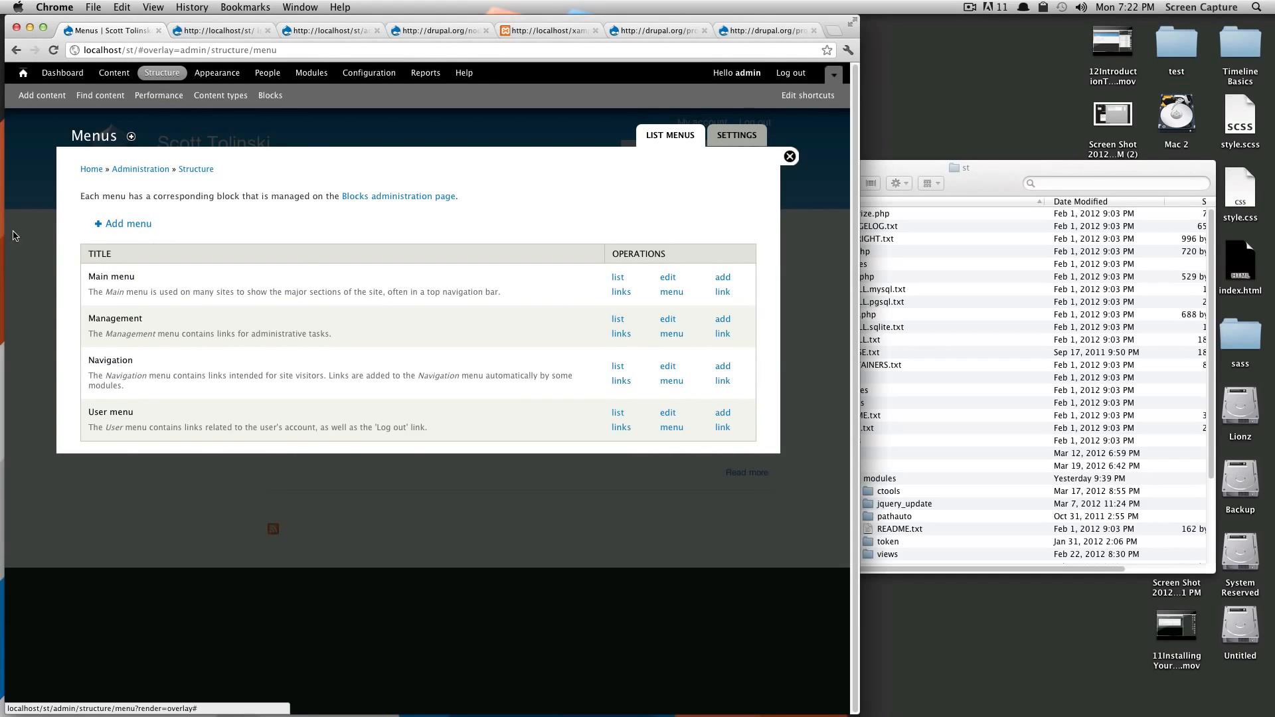
Step: Create a new menu titled "Test Menu" with the description "Just a test" and save it
{"action": "left_click", "coordinate": [130, 223]}
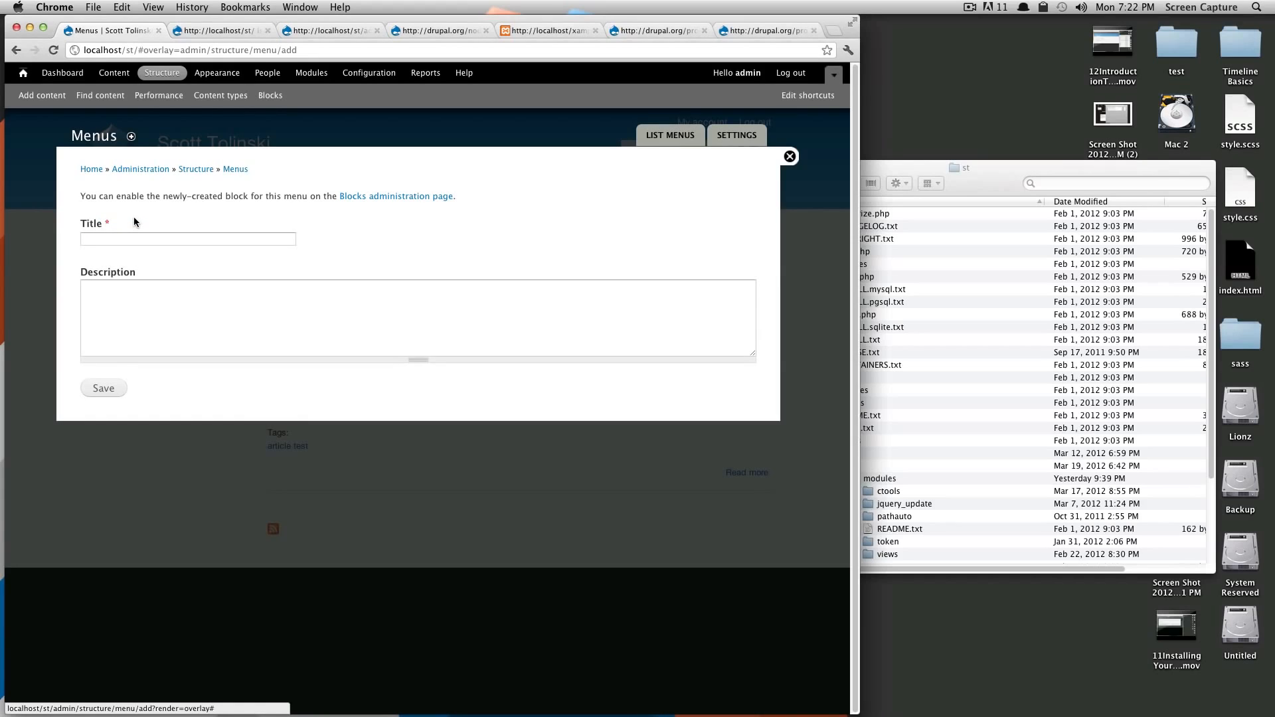
{"action": "left_click", "coordinate": [137, 238]}
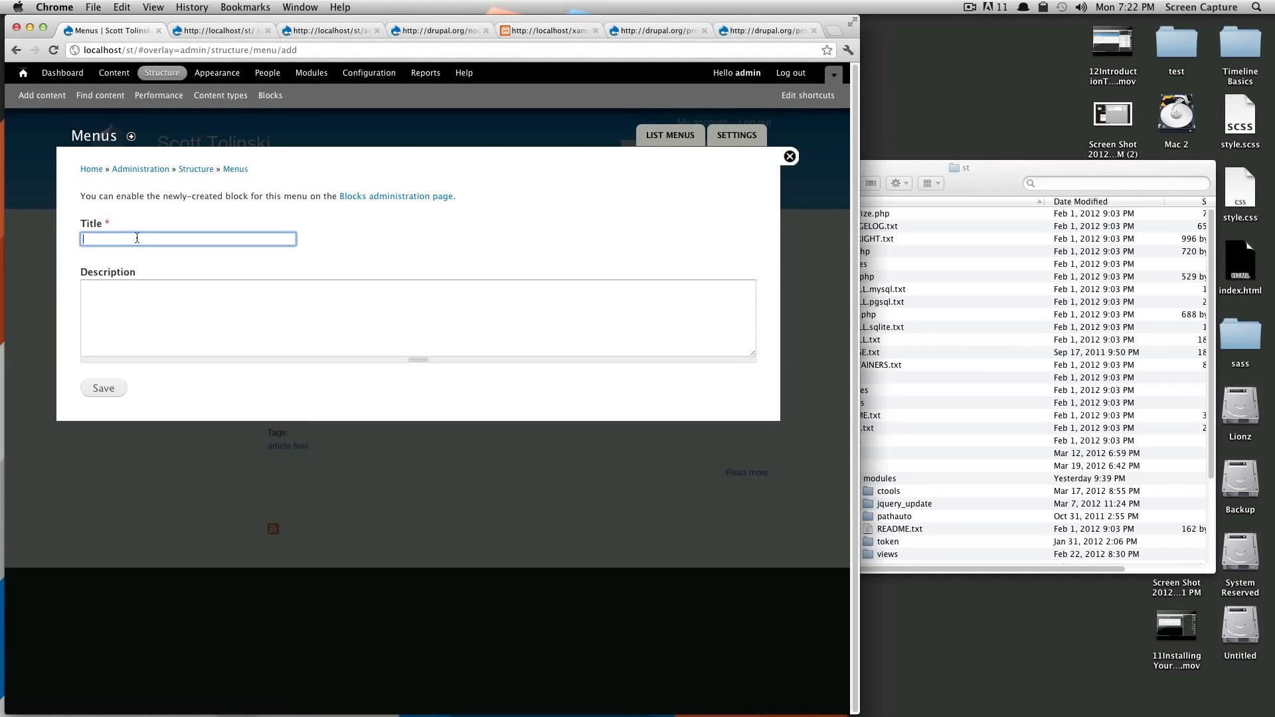
{"action": "type", "text": "Test Menu"}
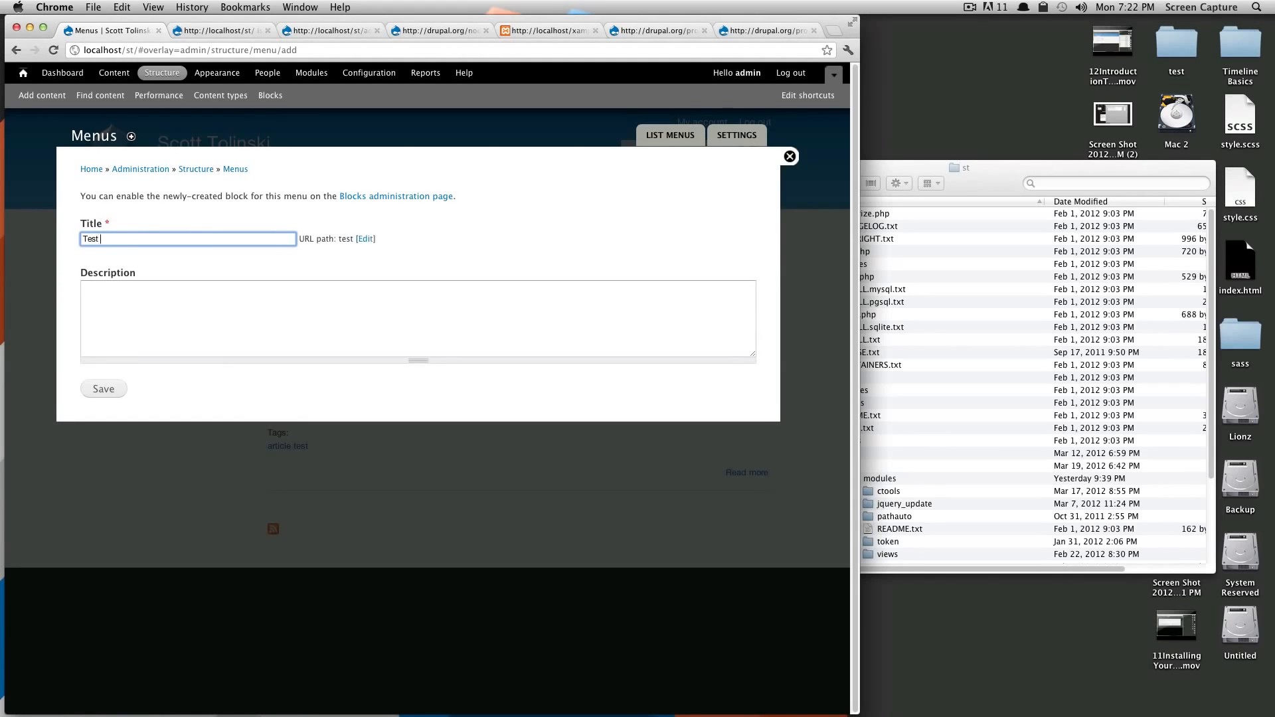
{"action": "key", "text": "Tab"}
{"action": "key", "text": "Tab"}
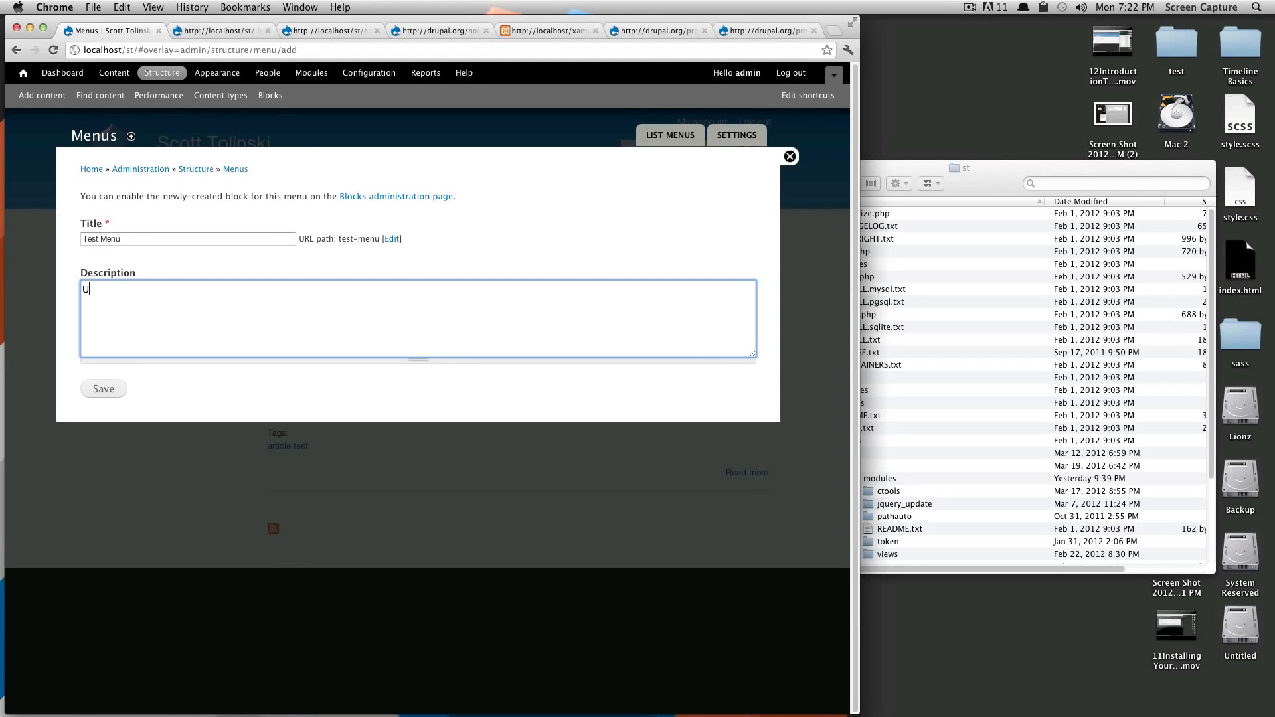
{"action": "type", "text": "Just a test"}
{"action": "left_click", "coordinate": [88, 391]}
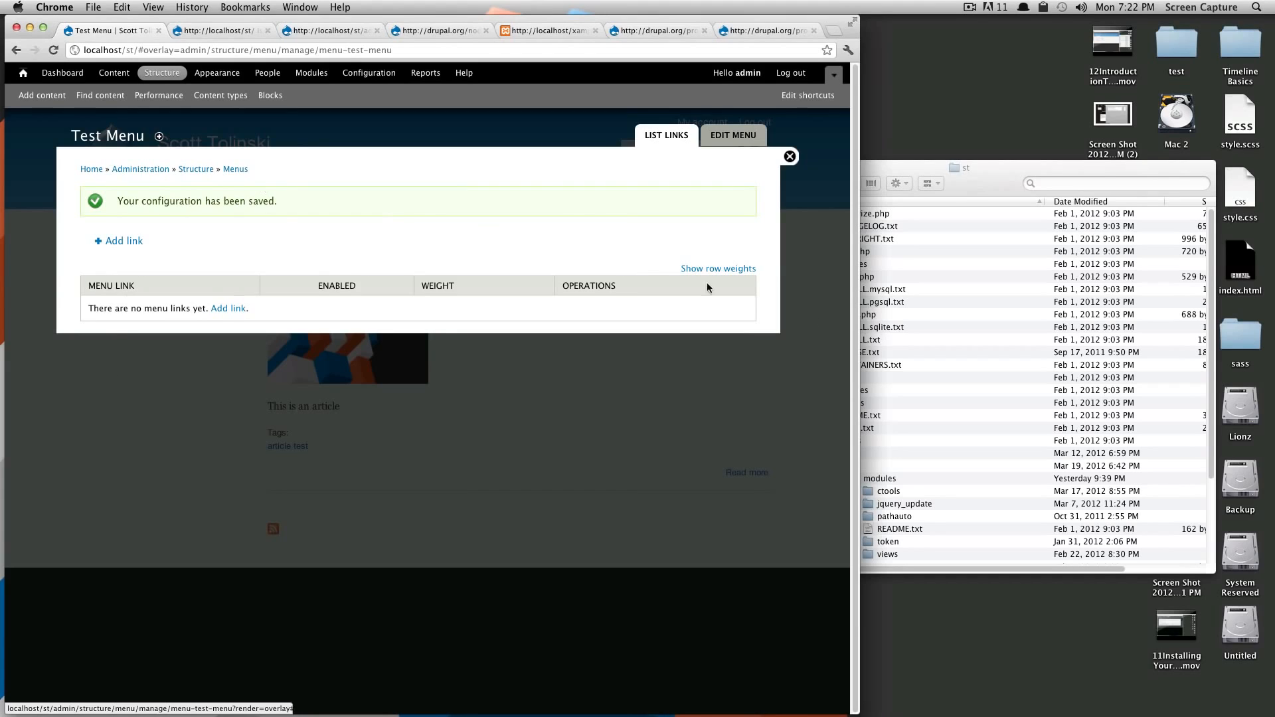
Step: Start a new link in Test Menu and title it "Test Link 1"
{"action": "left_click", "coordinate": [224, 307]}
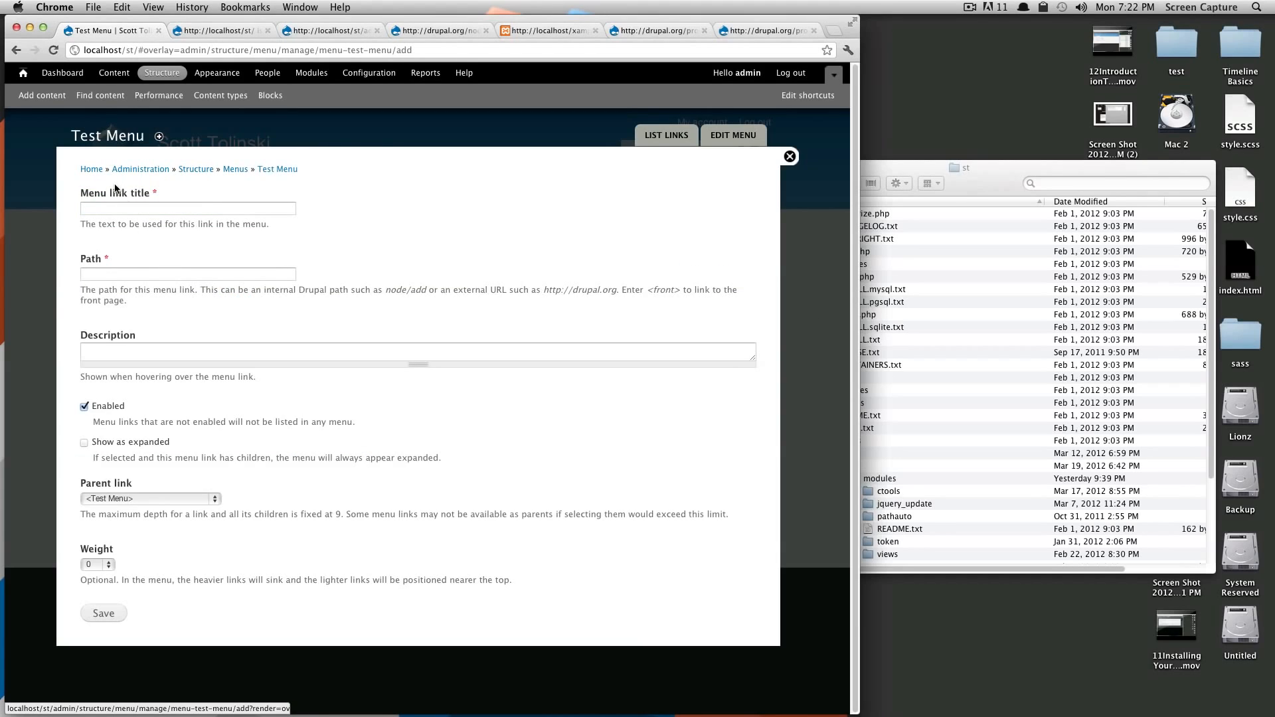
{"action": "left_click", "coordinate": [121, 210]}
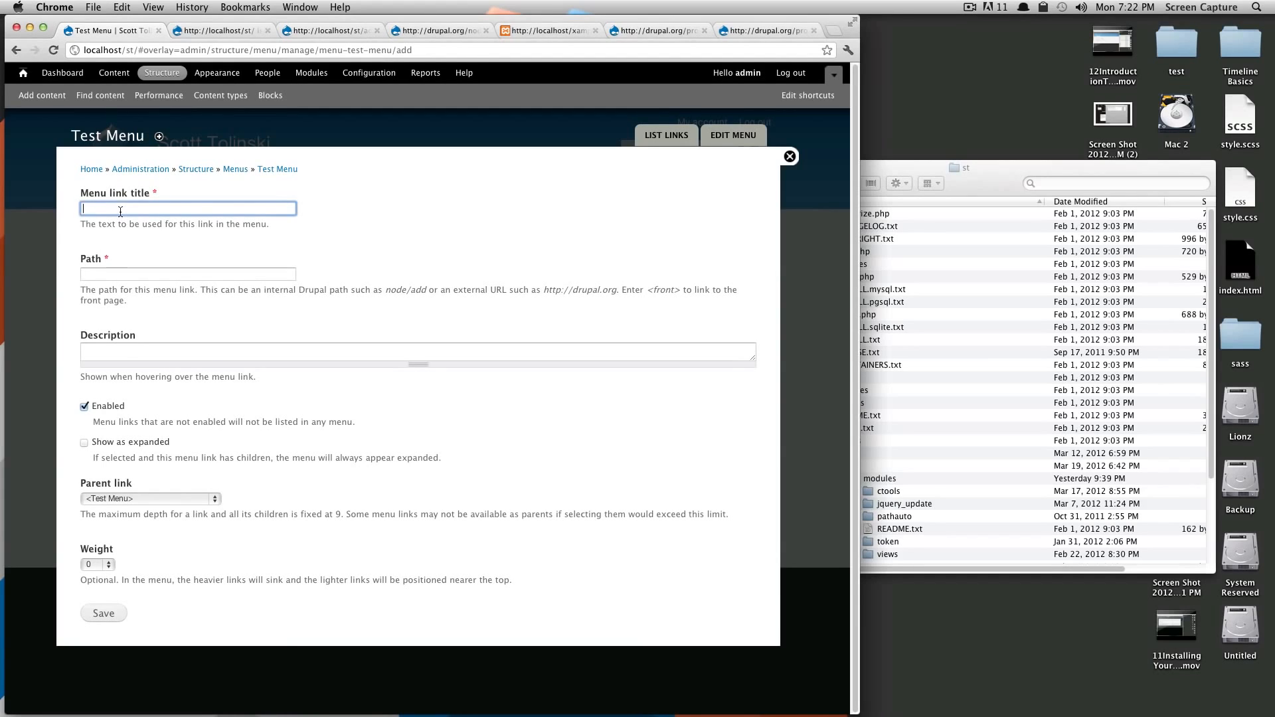
{"action": "type", "text": "Test Link 1"}
{"action": "key", "text": "Tab"}
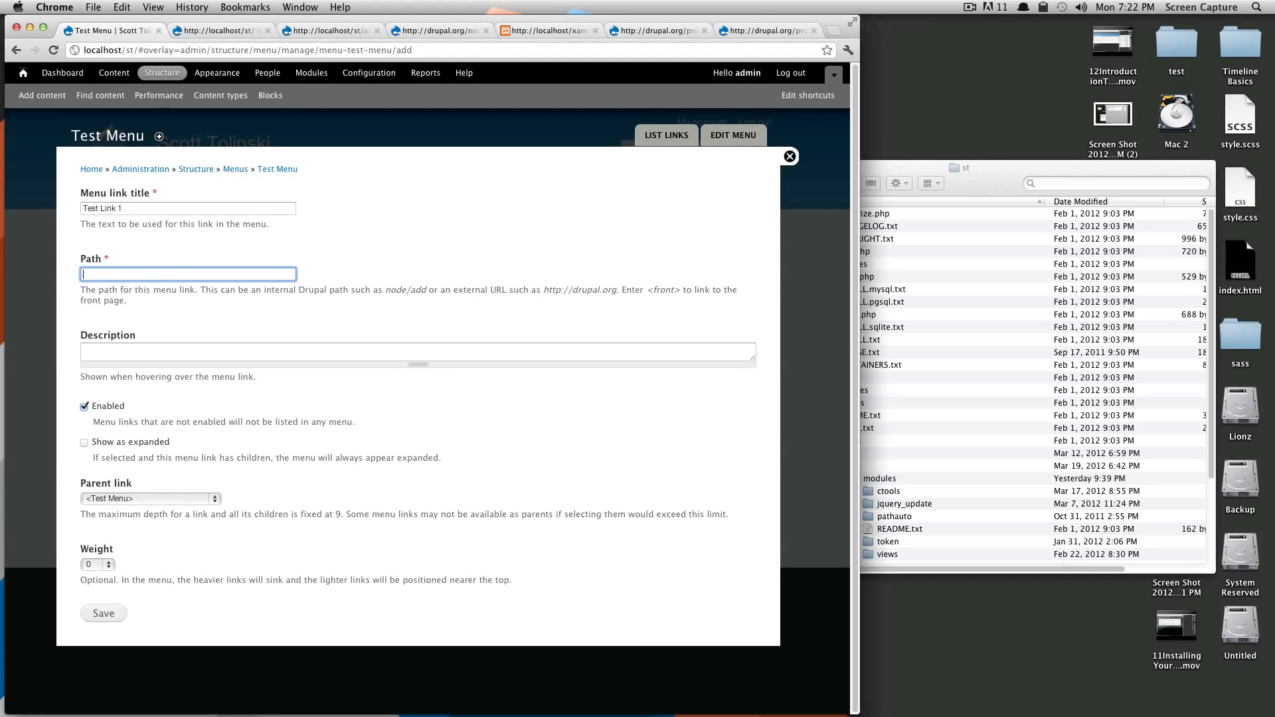
Step: Find the My First Project page among the site's content and copy its path, projects/my-first-project
{"action": "left_click", "coordinate": [213, 30]}
{"action": "key", "text": "super+r"}
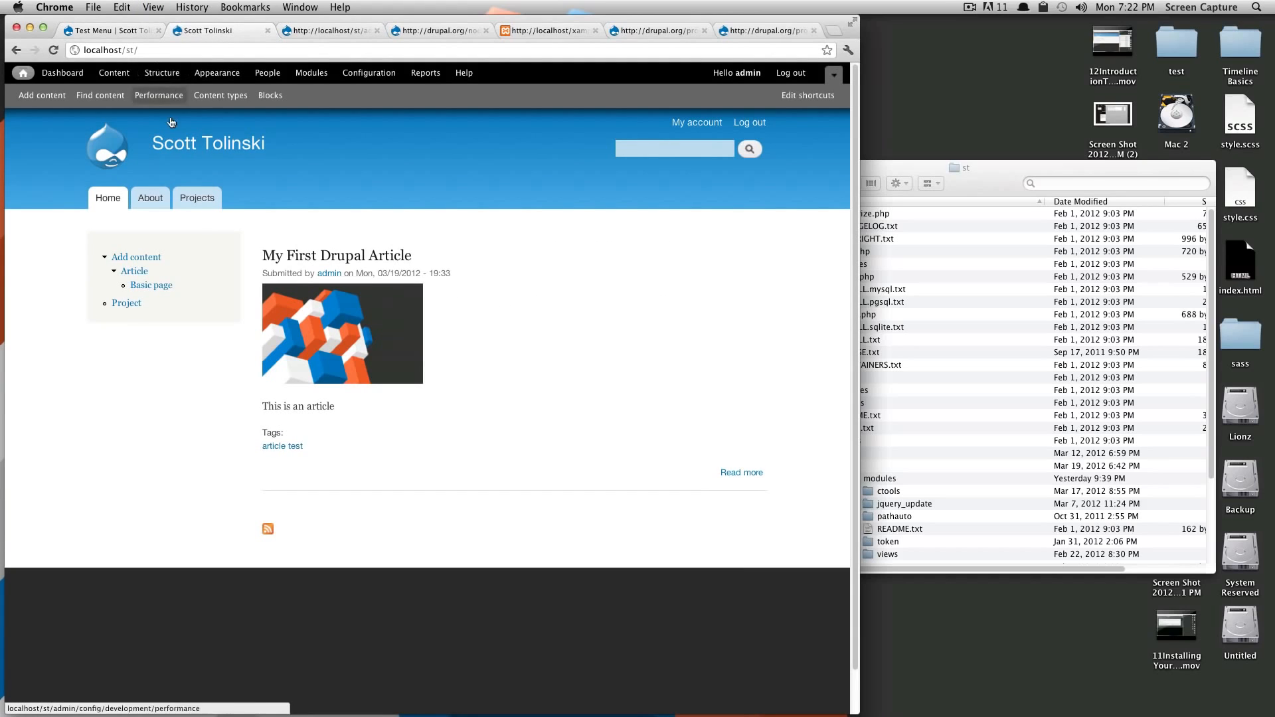
{"action": "left_click", "coordinate": [93, 100]}
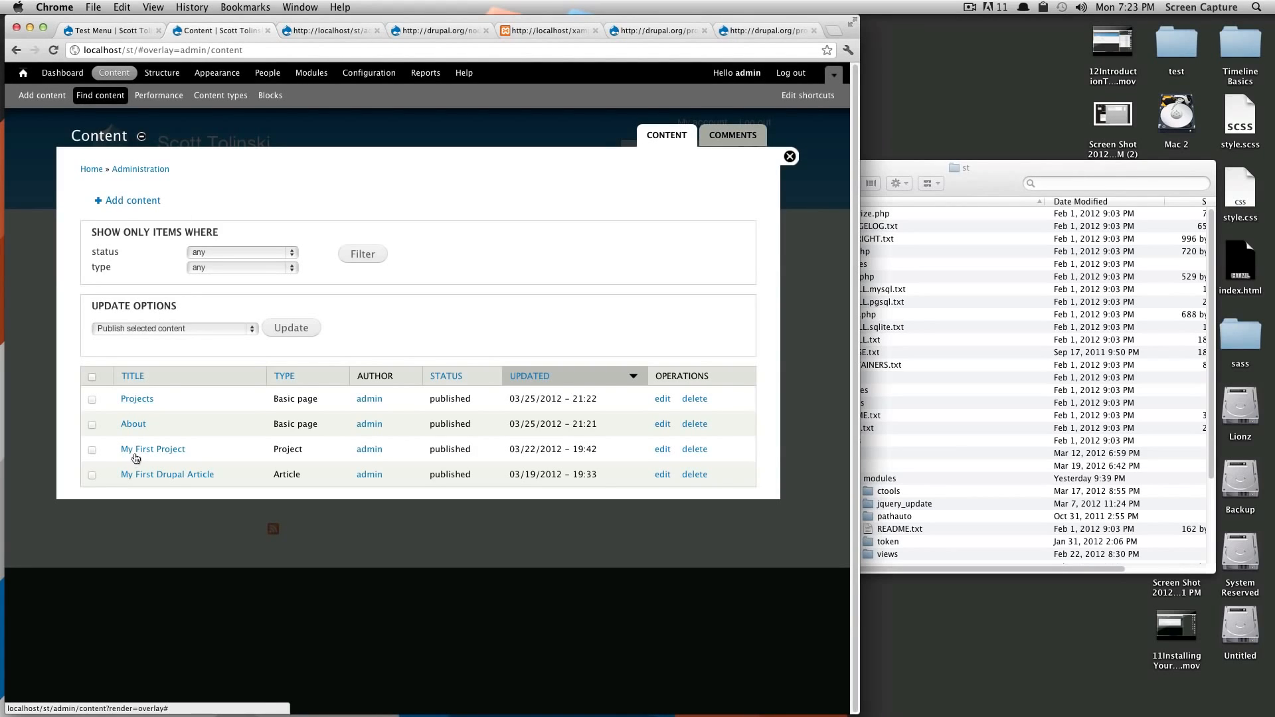
{"action": "left_click", "coordinate": [136, 451]}
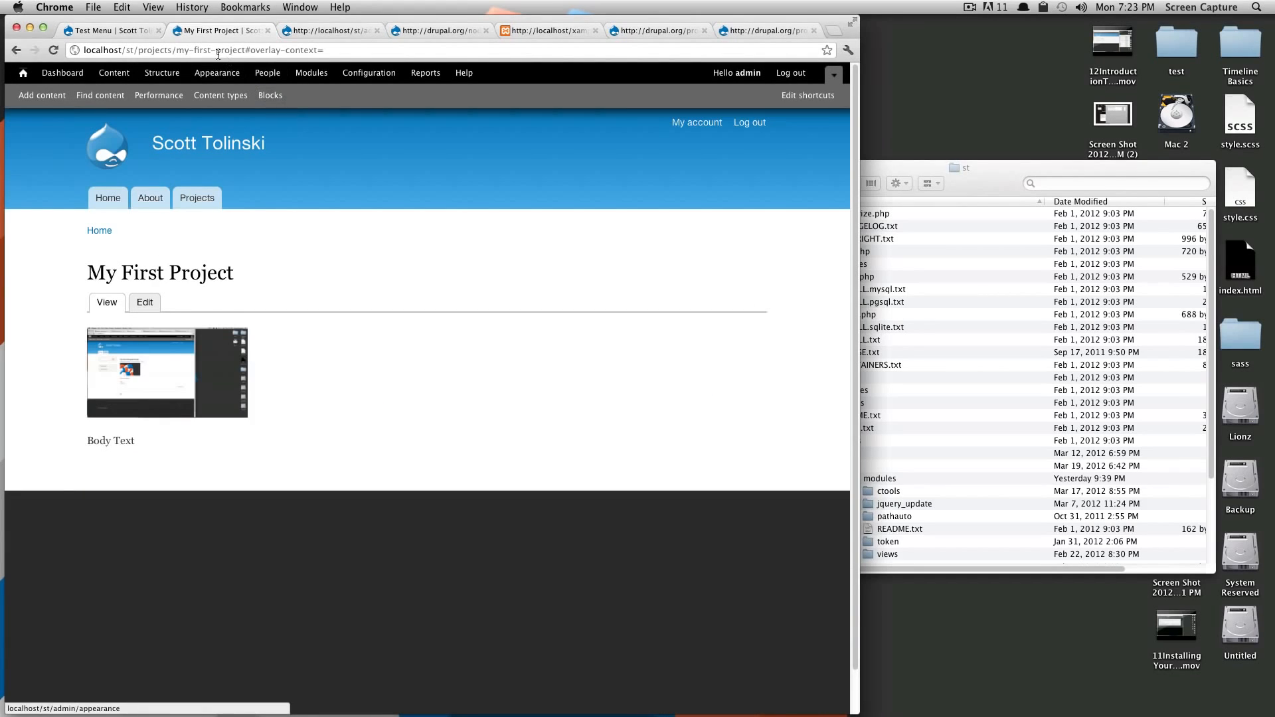
{"action": "left_click_drag", "start_coordinate": [248, 50], "coordinate": [380, 53]}
{"action": "key", "text": "BackSpace"}
{"action": "key", "text": "BackSpace"}
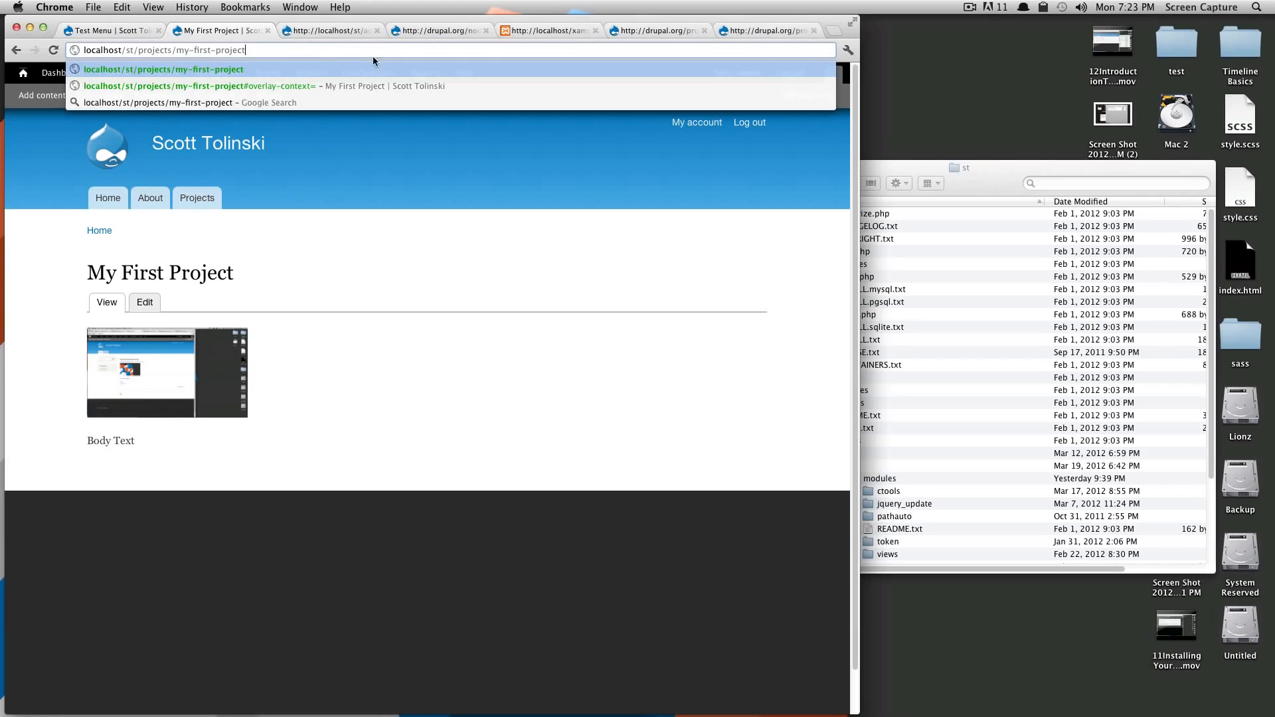
{"action": "key", "text": "Escape"}
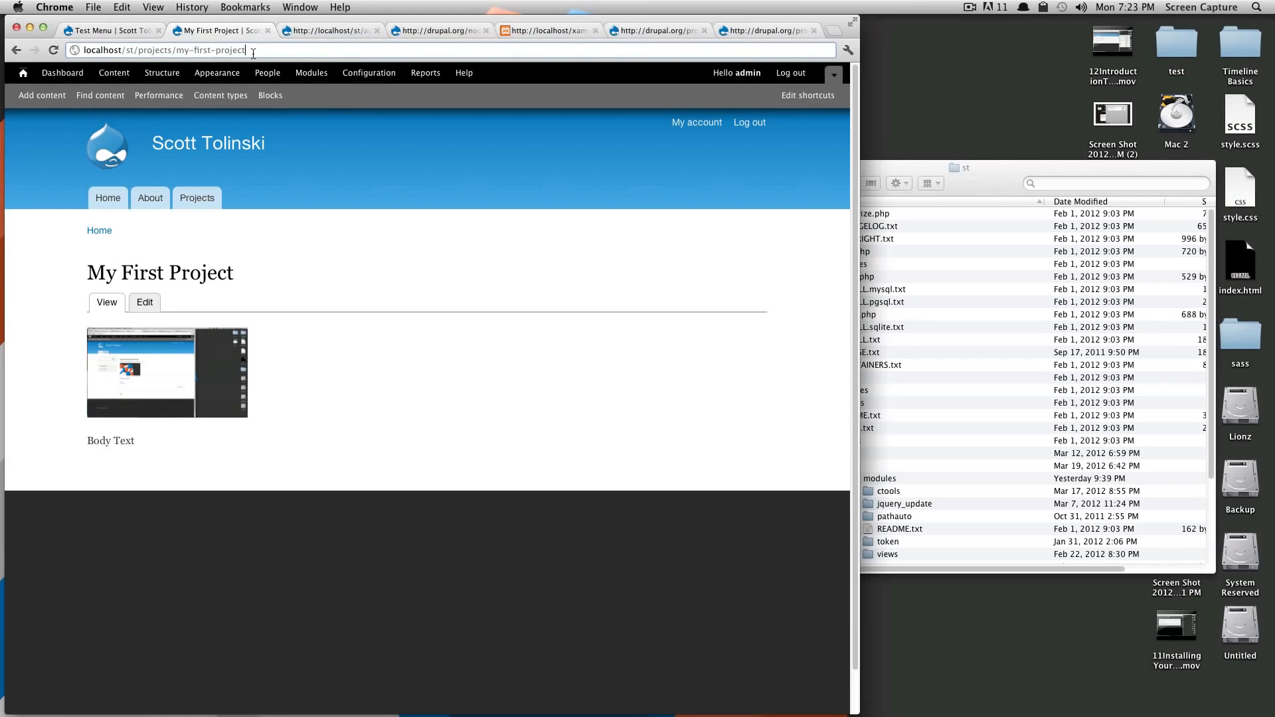
{"action": "left_click_drag", "start_coordinate": [253, 53], "coordinate": [147, 56]}
{"action": "key", "text": "super+c"}
Step: Set the path of Test Link 1 to projects/my-first-project and save the link
{"action": "left_click", "coordinate": [106, 30]}
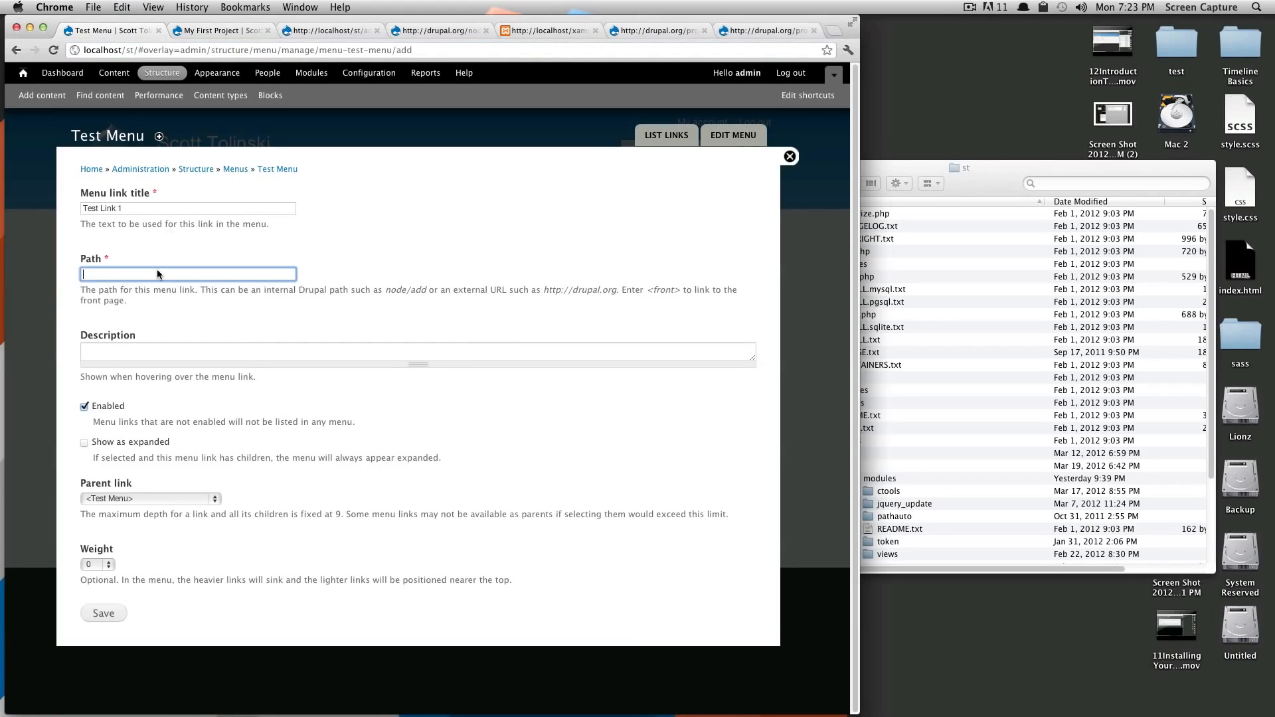
{"action": "key", "text": "super+v"}
{"action": "left_click", "coordinate": [132, 209]}
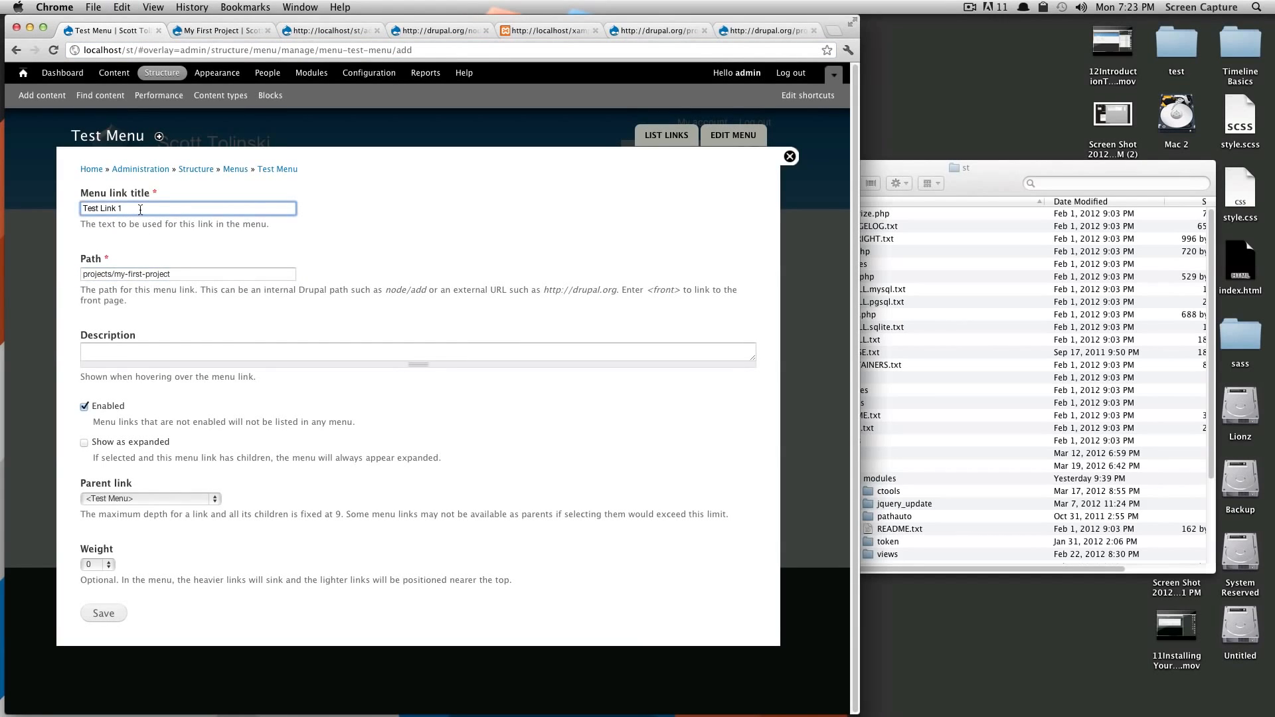
{"action": "left_click", "coordinate": [91, 273]}
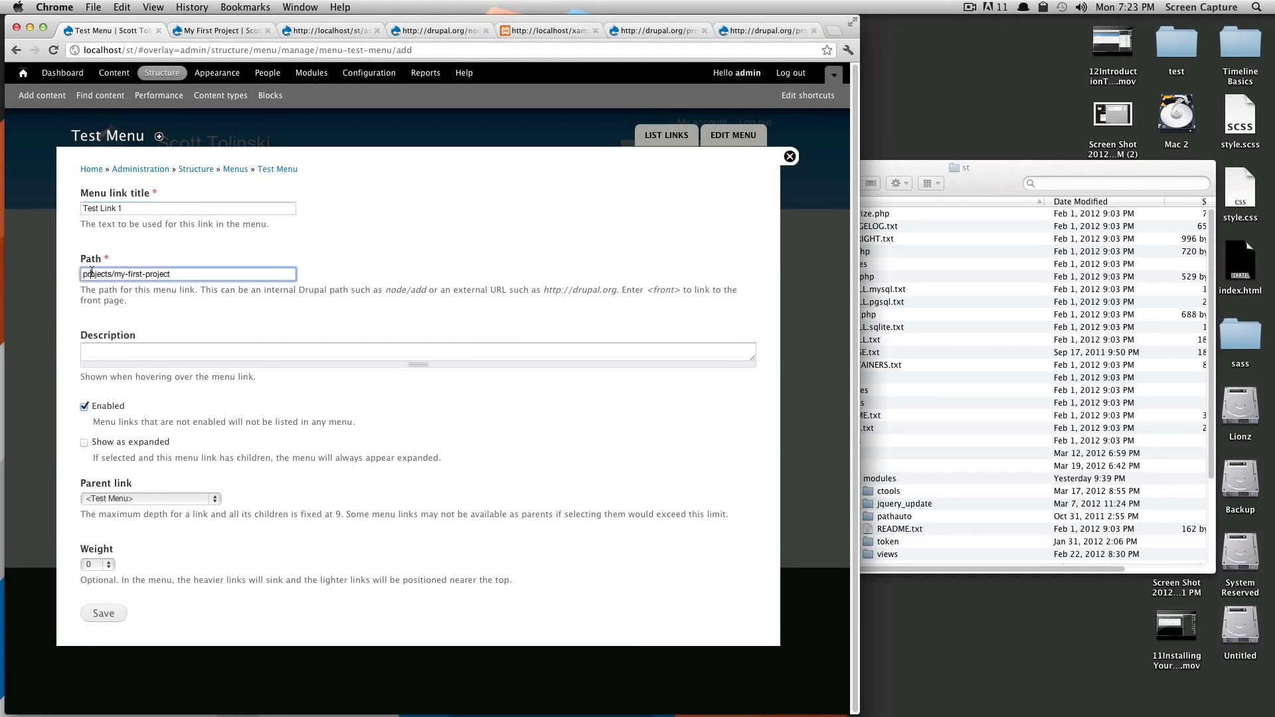
{"action": "left_click", "coordinate": [130, 354]}
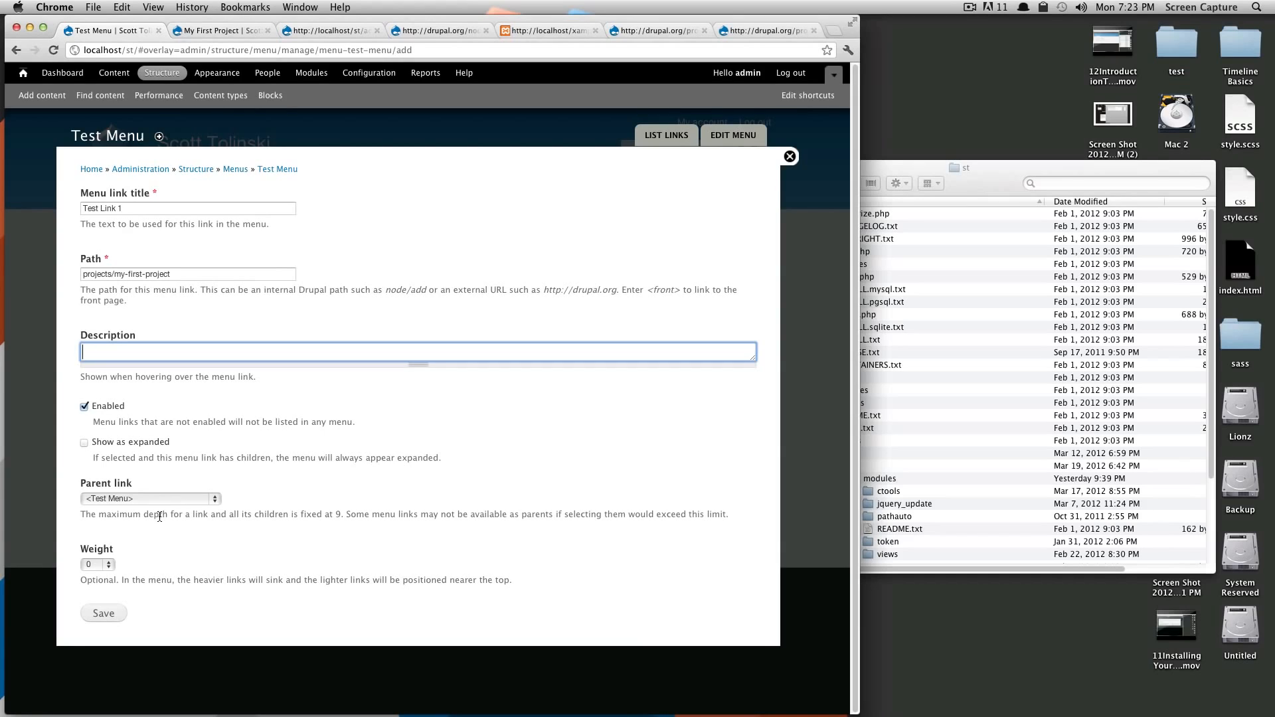
{"action": "left_click", "coordinate": [107, 614]}
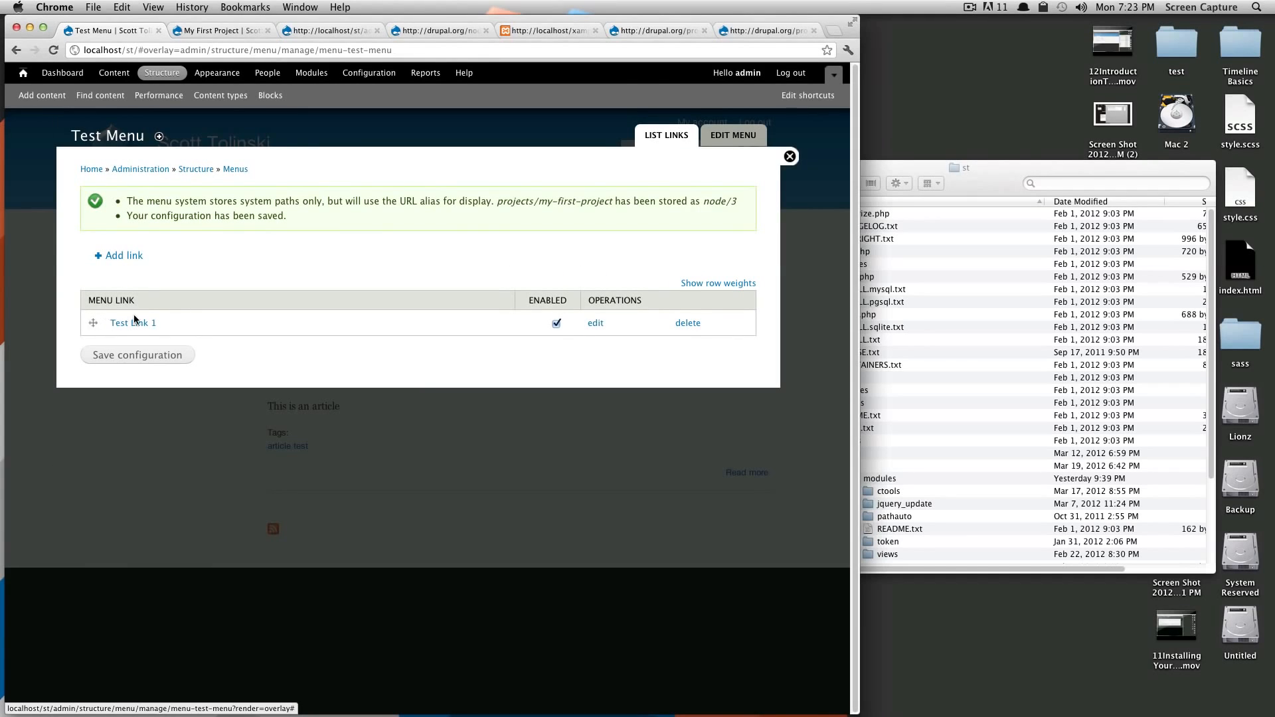
Step: Start another Test Menu link titled "Test 2" with the path projects/my-first-project
{"action": "left_click", "coordinate": [120, 255]}
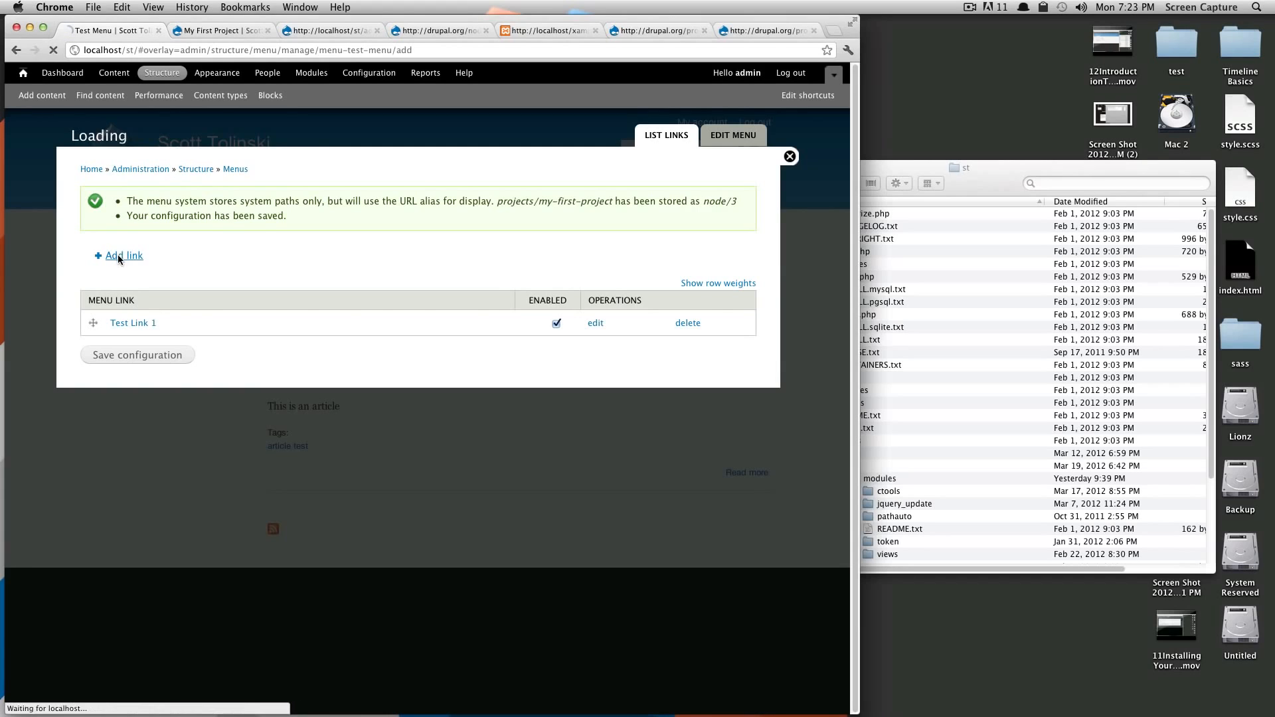
{"action": "left_click", "coordinate": [265, 208]}
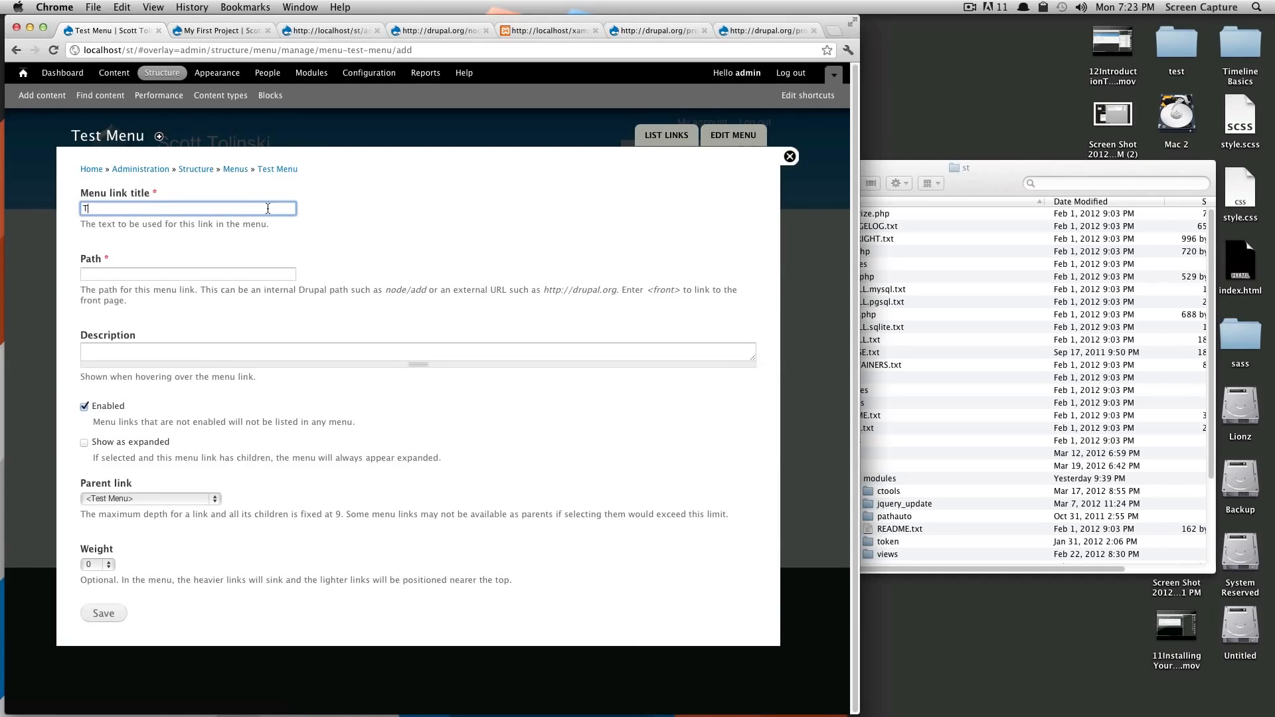
{"action": "type", "text": "Test 2"}
{"action": "left_click", "coordinate": [191, 275]}
{"action": "type", "text": "projects/my-first-project"}
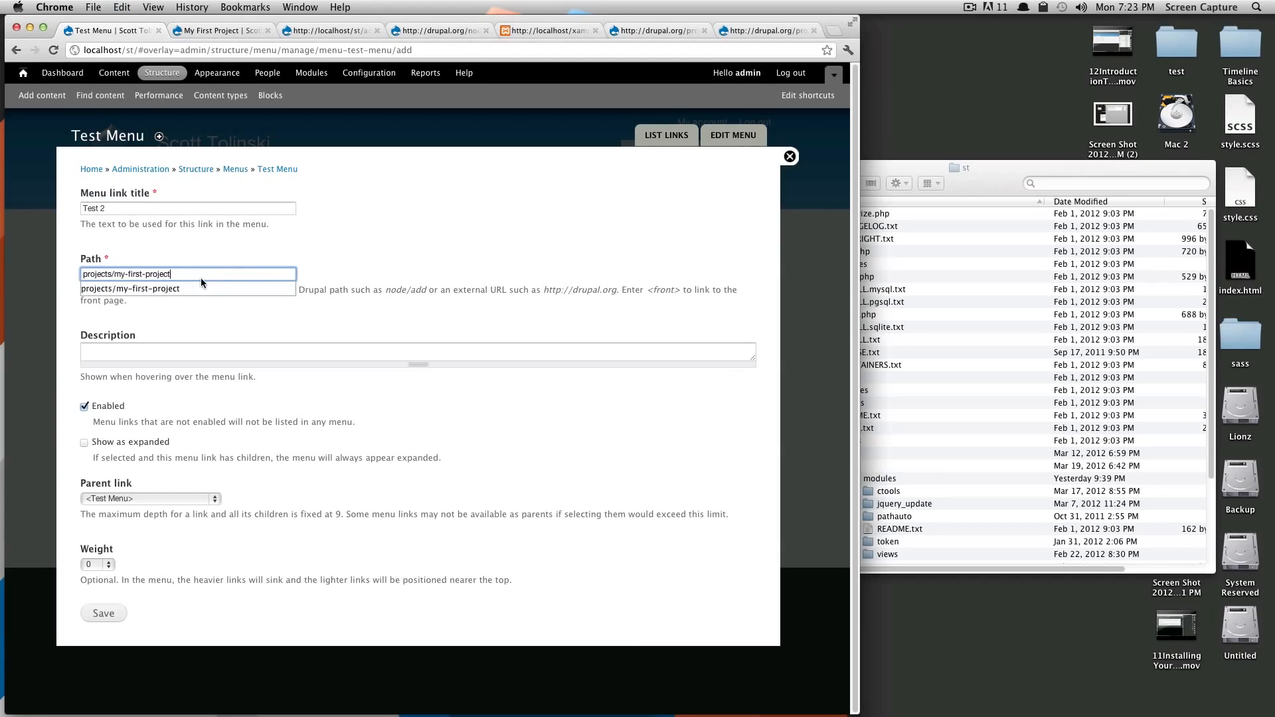
Step: Shorten the path of the Test 2 link to projects
{"action": "left_click_drag", "start_coordinate": [123, 276], "coordinate": [116, 282]}
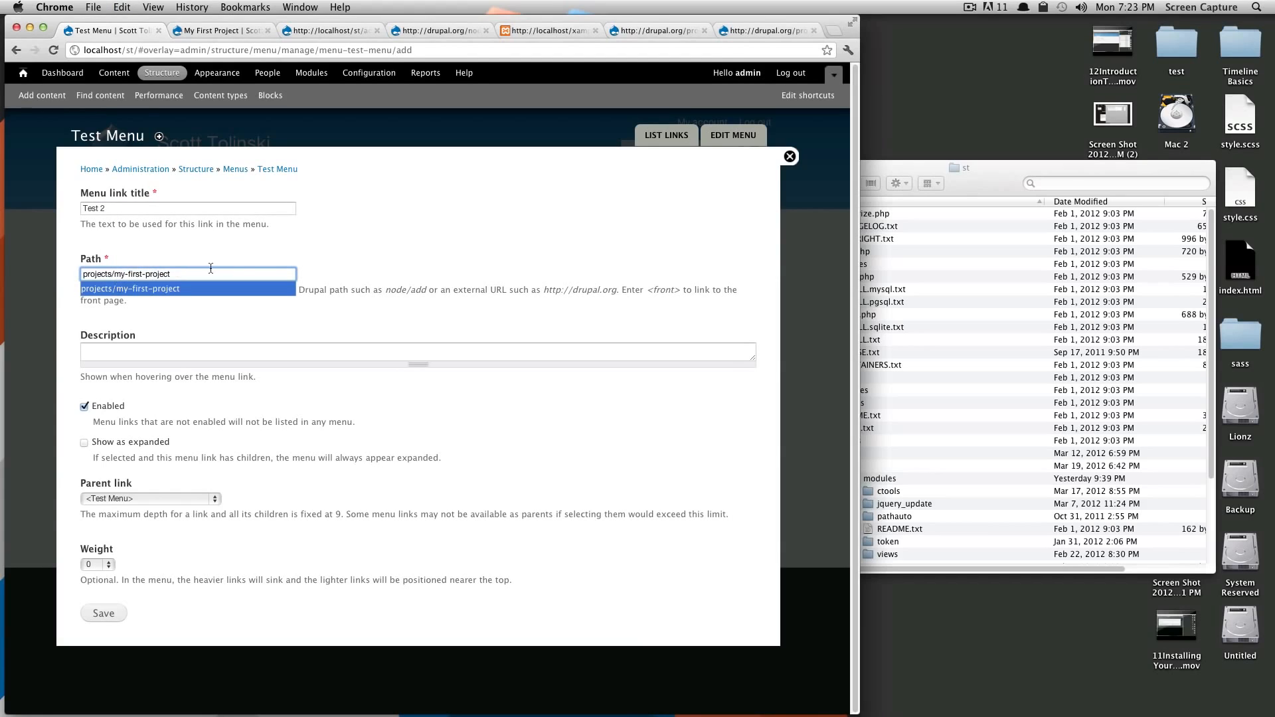
{"action": "key", "text": "BackSpace"}
{"action": "key", "text": "BackSpace"}
{"action": "key", "text": "BackSpace"}
{"action": "key", "text": "BackSpace"}
{"action": "key", "text": "BackSpace"}
{"action": "key", "text": "BackSpace"}
{"action": "key", "text": "BackSpace"}
{"action": "key", "text": "BackSpace"}
{"action": "key", "text": "BackSpace"}
{"action": "key", "text": "BackSpace"}
{"action": "key", "text": "BackSpace"}
{"action": "key", "text": "BackSpace"}
{"action": "key", "text": "BackSpace"}
{"action": "key", "text": "BackSpace"}
{"action": "key", "text": "BackSpace"}
{"action": "key", "text": "BackSpace"}
{"action": "key", "text": "BackSpace"}
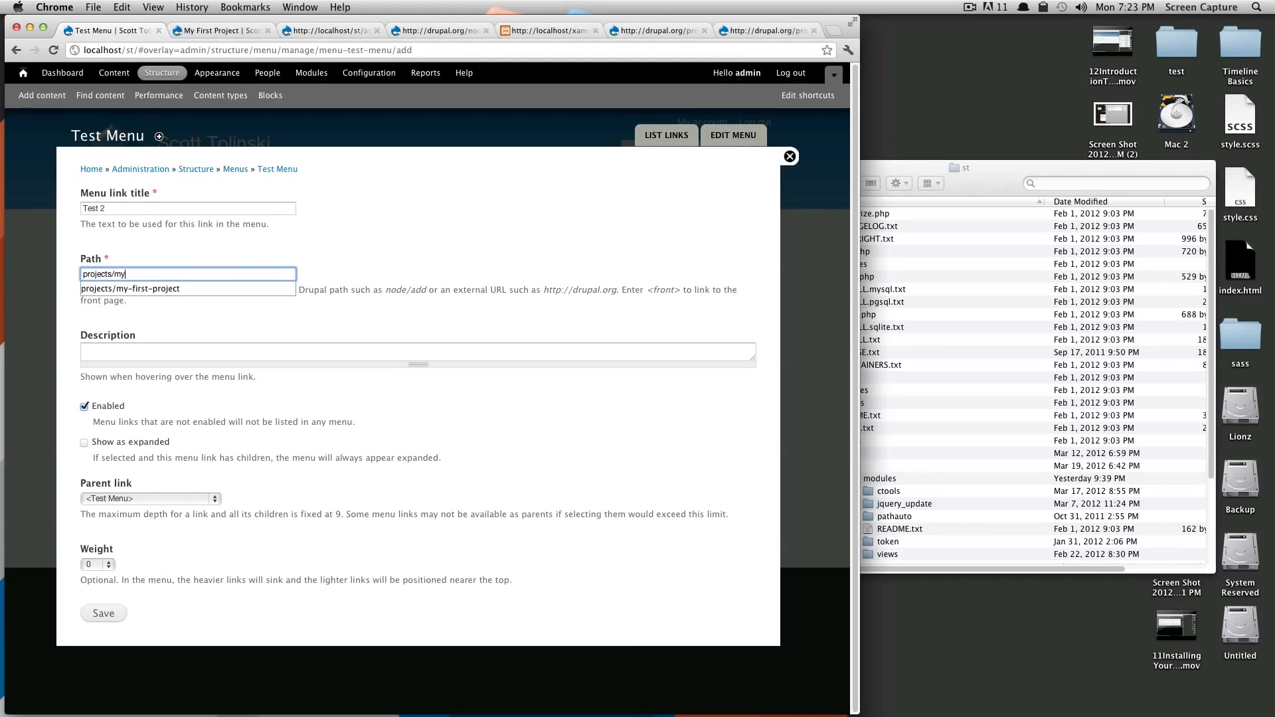
{"action": "left_click", "coordinate": [162, 350]}
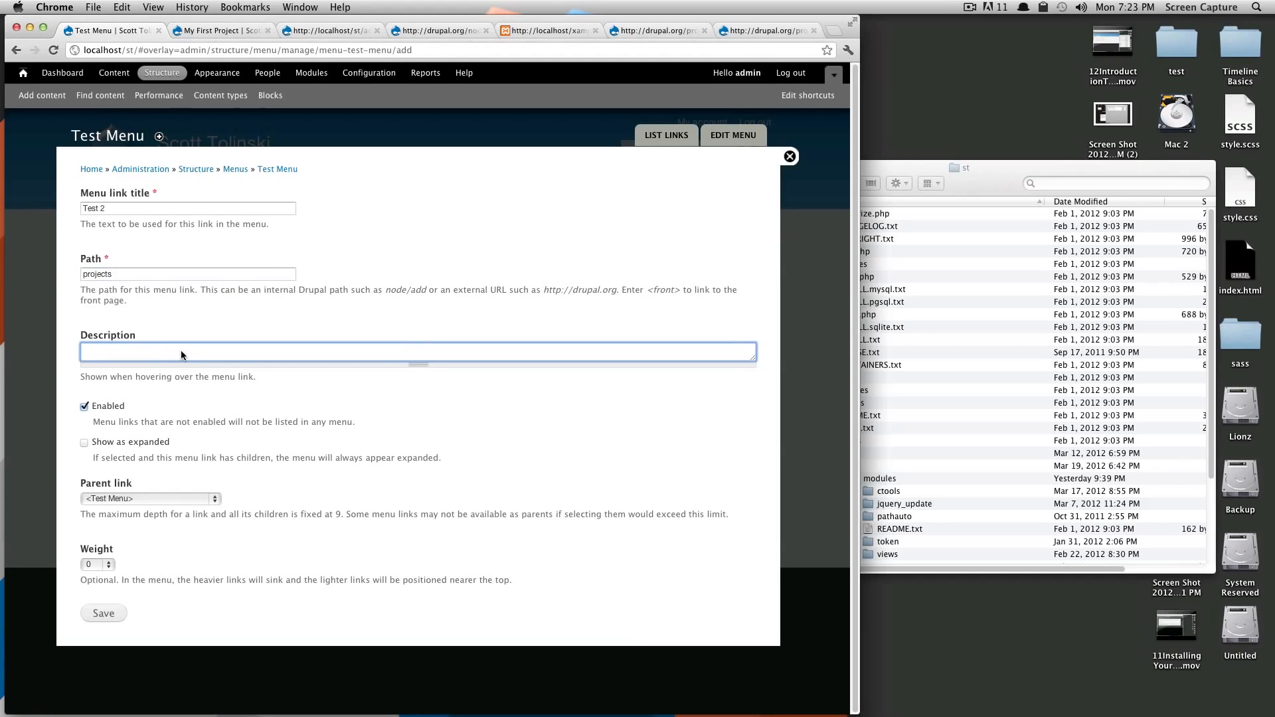
Step: Set the weight of the Test 2 link to 1 and save the link
{"action": "left_click", "coordinate": [96, 564]}
{"action": "left_click", "coordinate": [94, 576]}
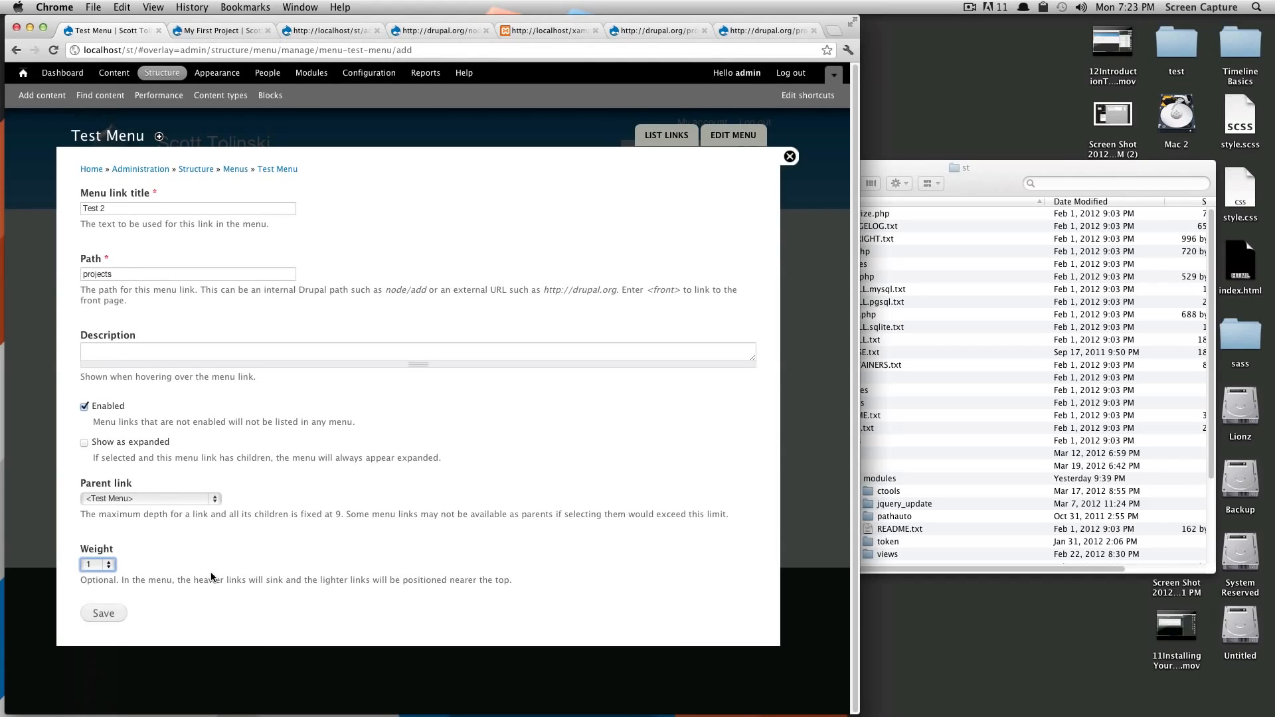
{"action": "left_click", "coordinate": [104, 614]}
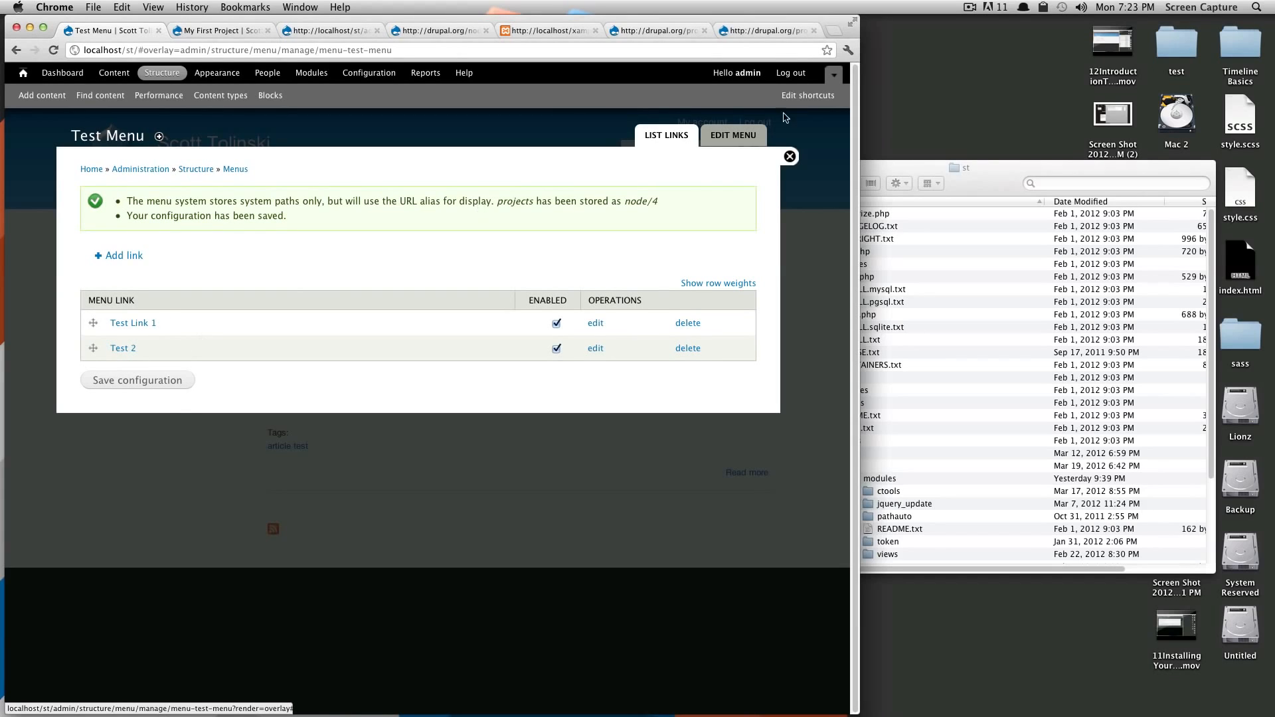
Step: Check Test Menu's title and description settings, then return to its links and save the configuration
{"action": "left_click", "coordinate": [734, 136]}
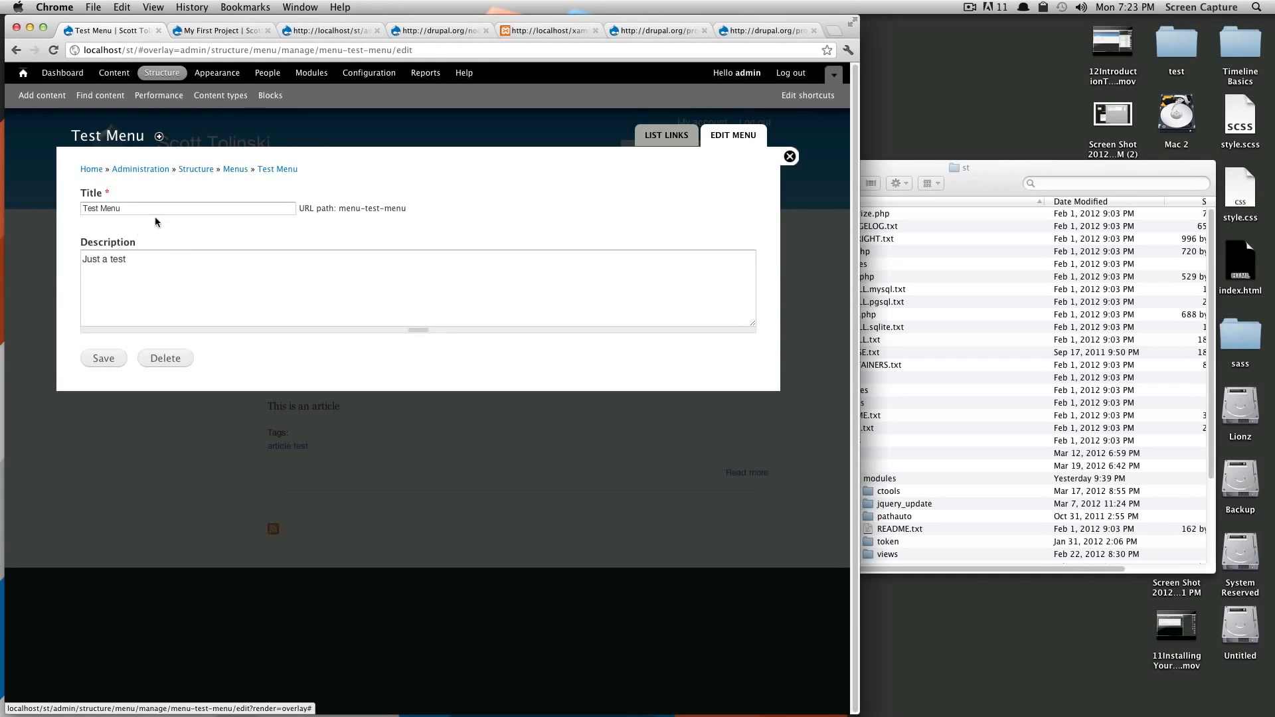
{"action": "left_click", "coordinate": [648, 141]}
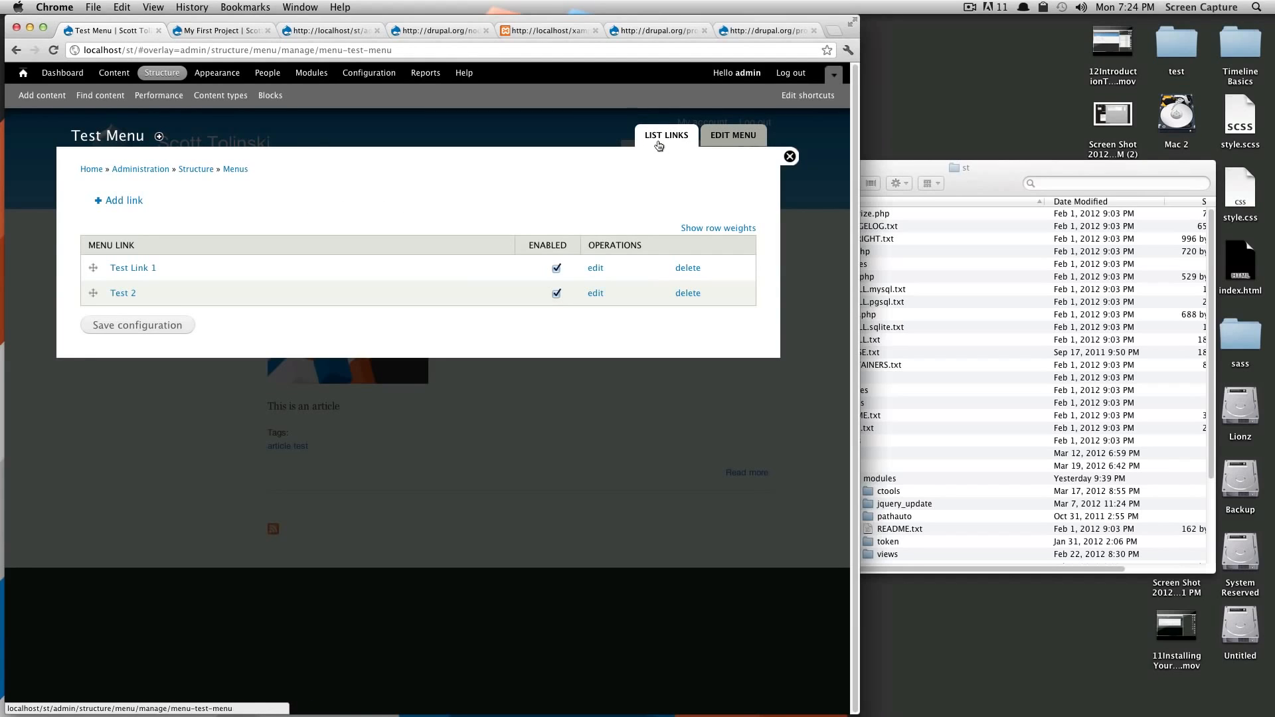
{"action": "left_click", "coordinate": [178, 330]}
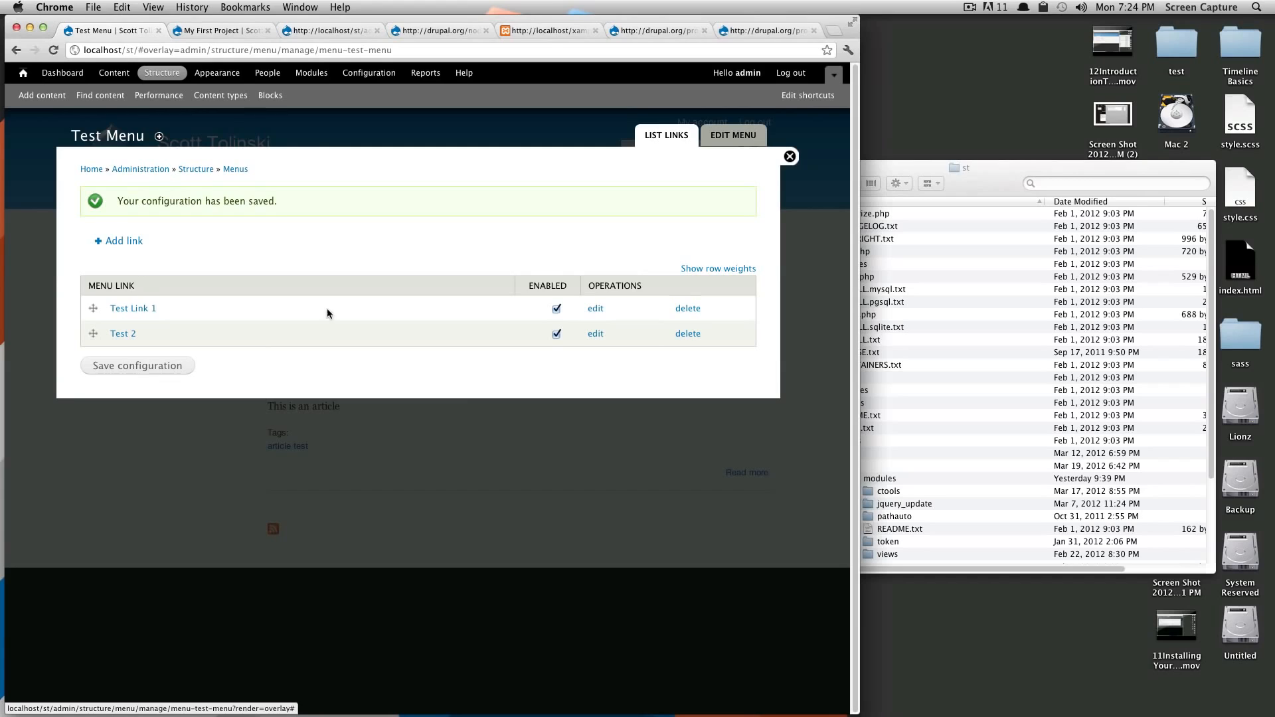
Step: Return to the list of all menus and locate the Test Menu entry
{"action": "left_click", "coordinate": [226, 171]}
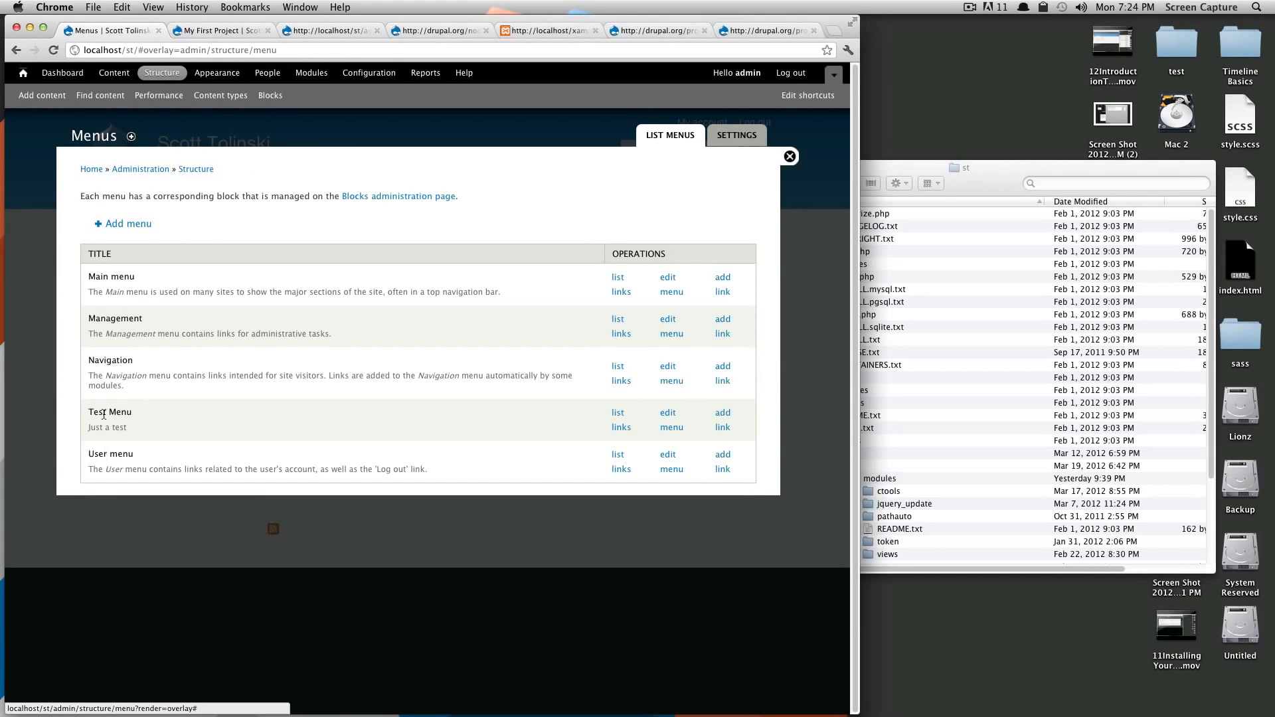
{"action": "left_click_drag", "start_coordinate": [104, 414], "coordinate": [145, 418]}
{"action": "left_click", "coordinate": [176, 416]}
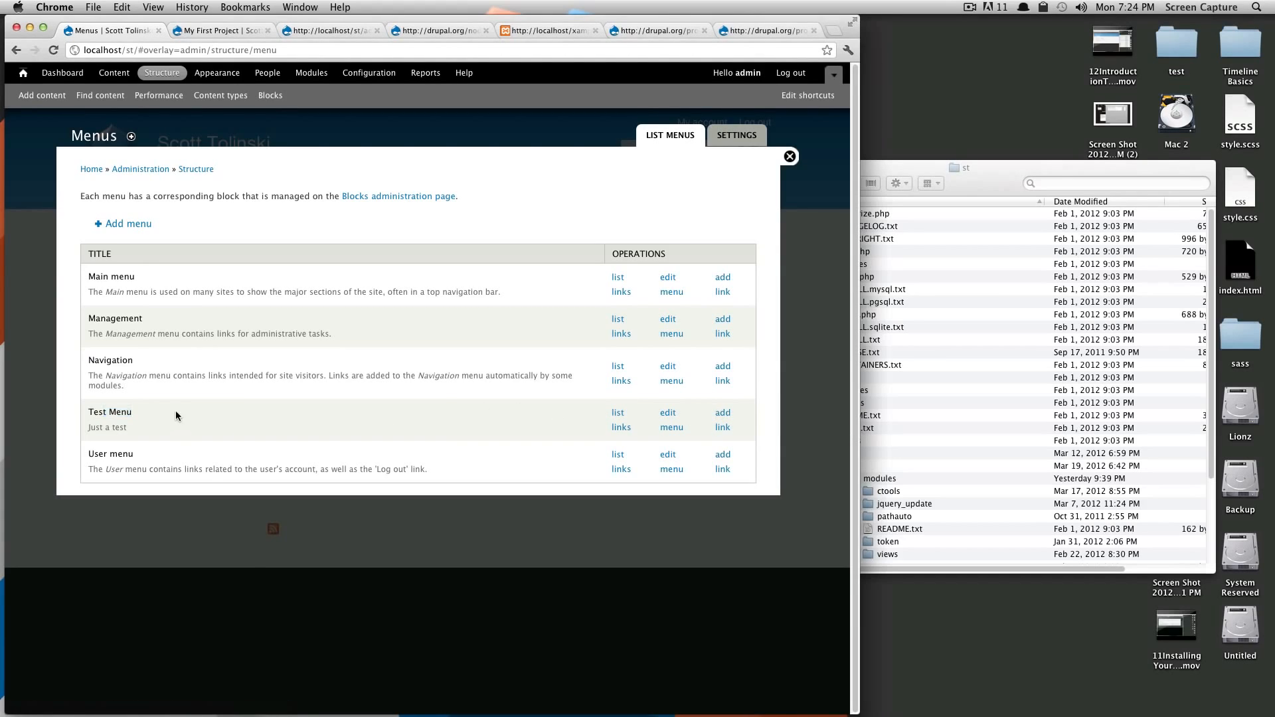
Step: Find the Test Menu block among the disabled blocks and open its configuration
{"action": "left_click", "coordinate": [261, 100]}
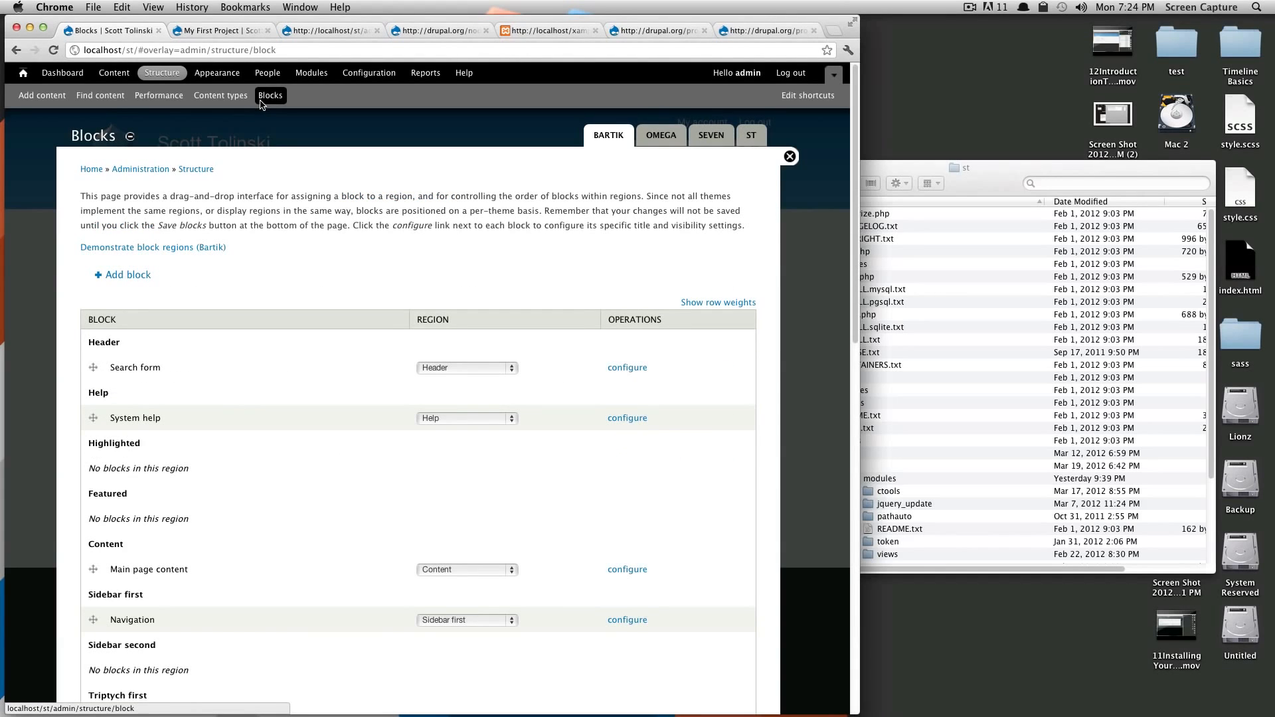
{"action": "scroll", "coordinate": [272, 238], "scroll_direction": "down", "scroll_amount": 15}
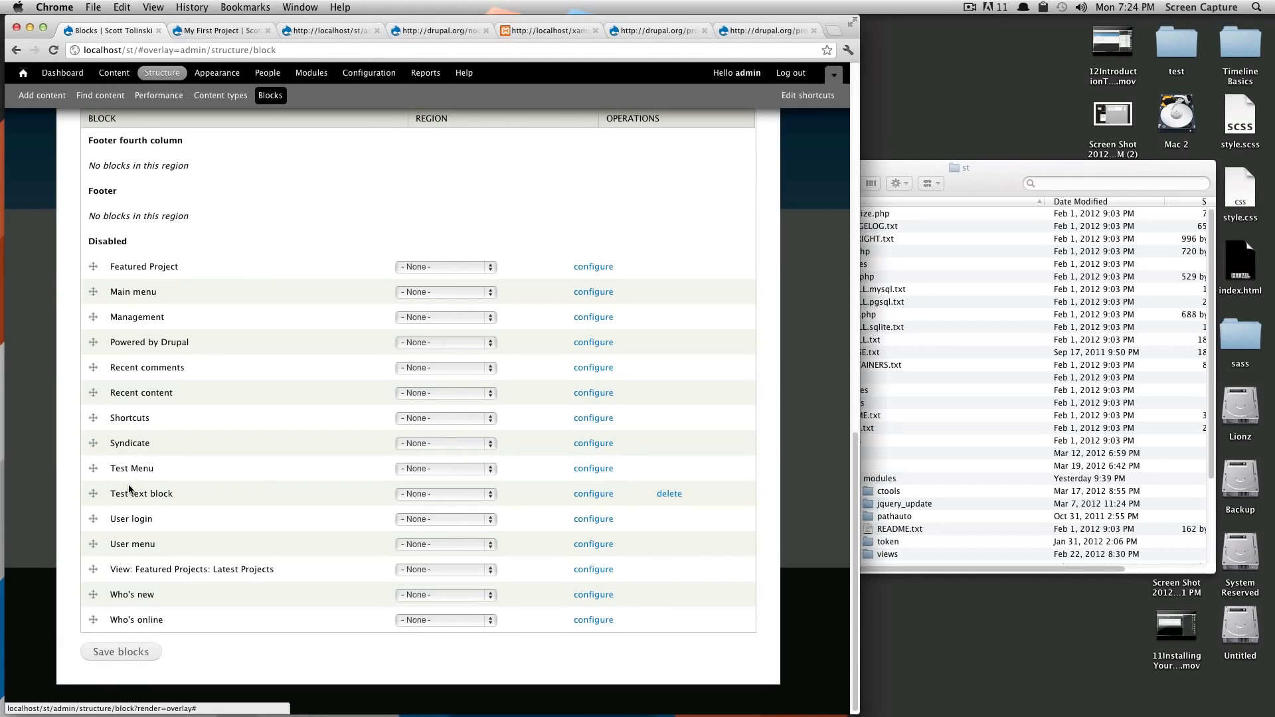
{"action": "left_click_drag", "start_coordinate": [120, 469], "coordinate": [370, 474]}
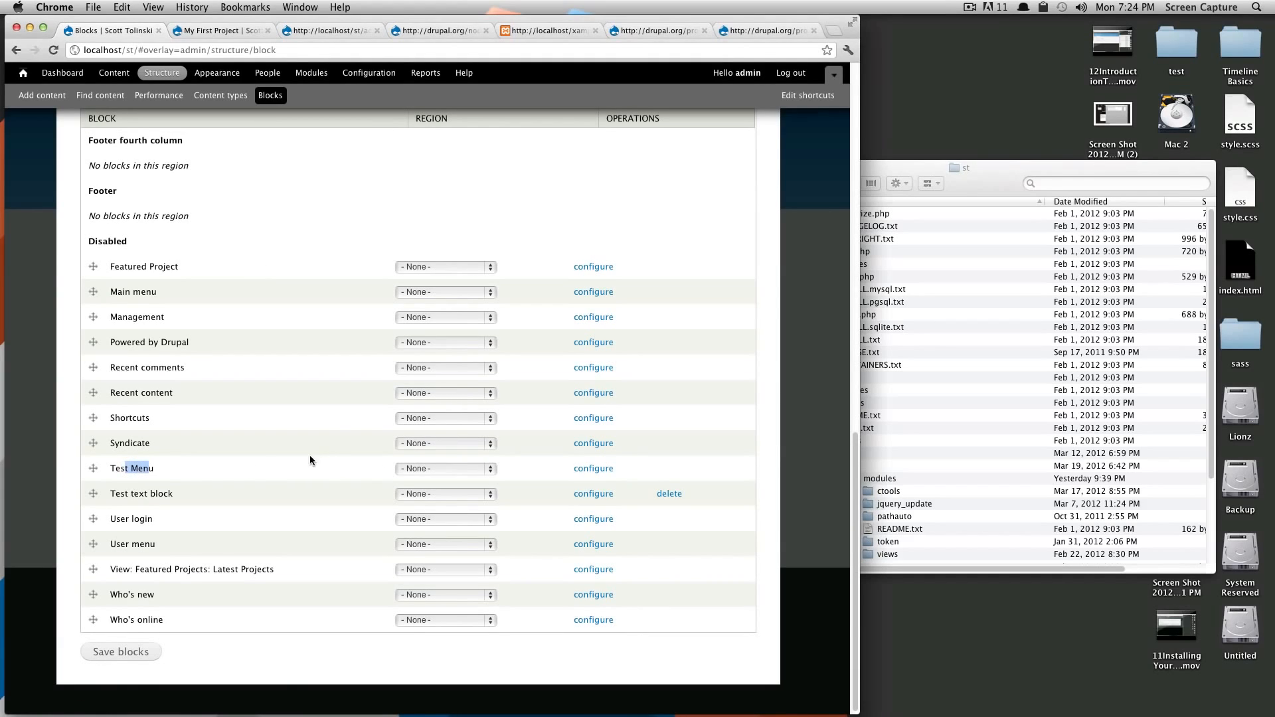
{"action": "triple_click", "coordinate": [214, 468]}
{"action": "left_click", "coordinate": [590, 470]}
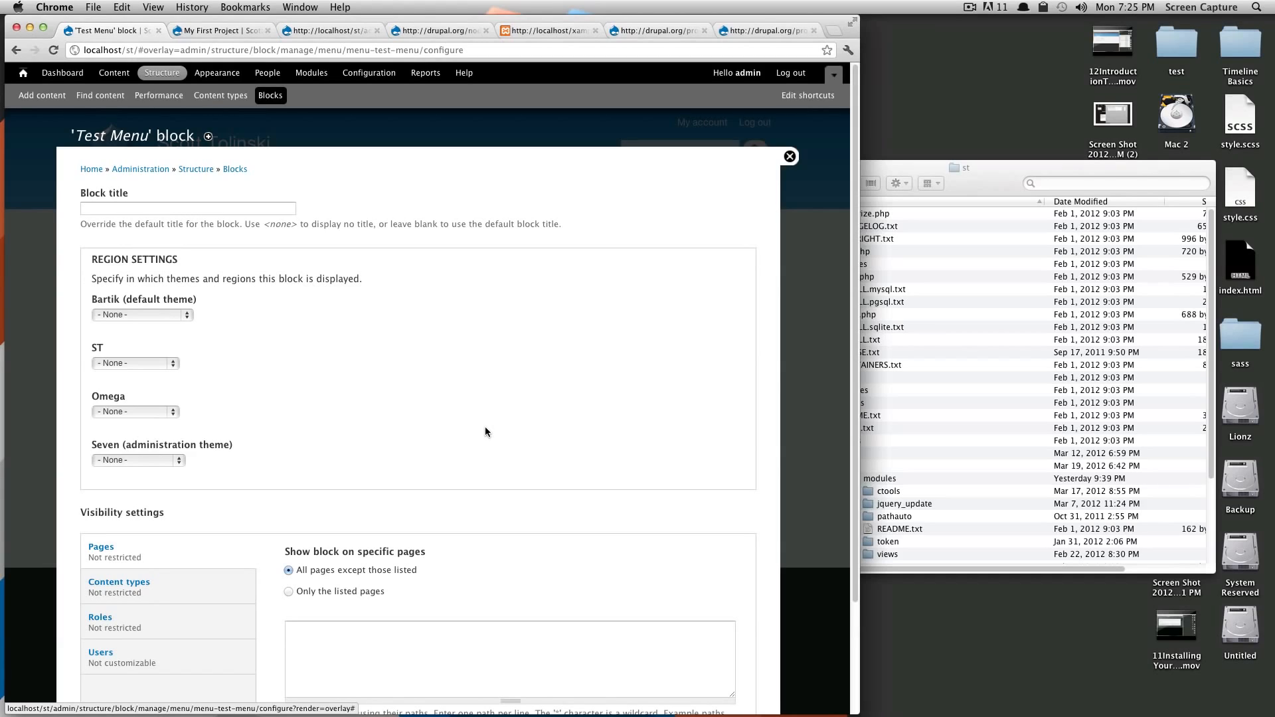
Step: Set the Test Menu block's title to <none> so that no title is displayed
{"action": "left_click", "coordinate": [231, 210]}
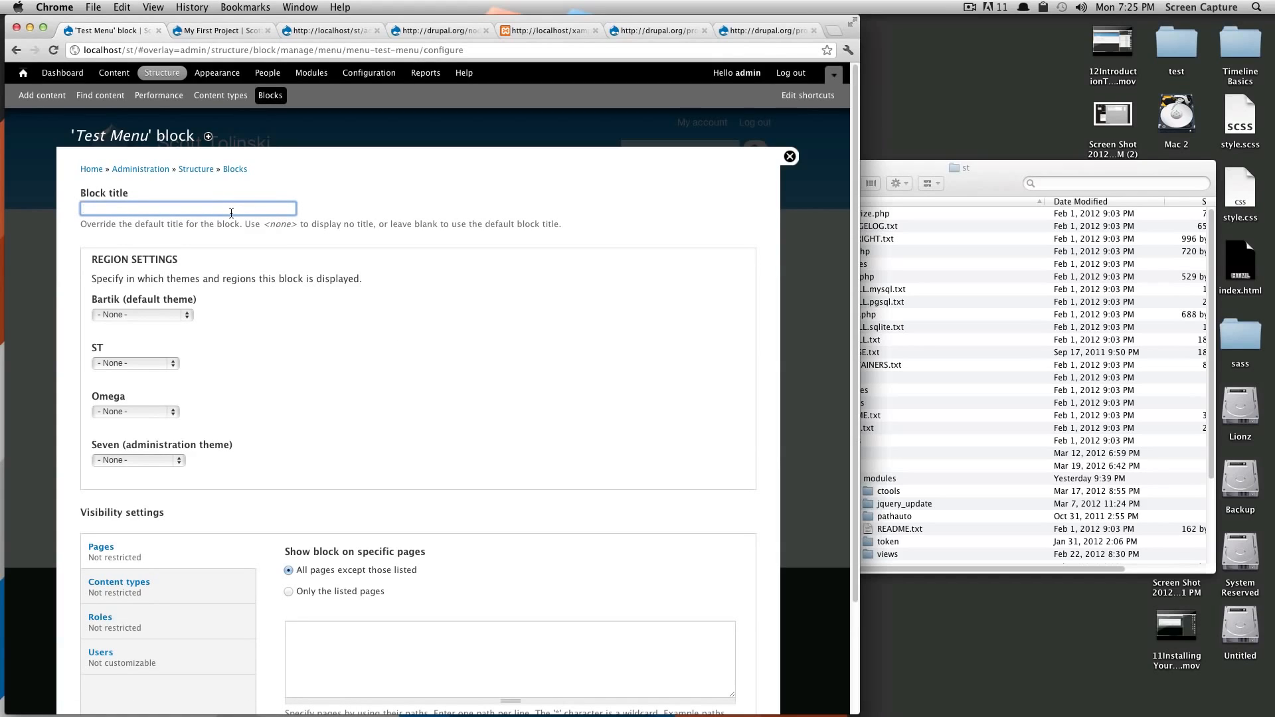
{"action": "type", "text": "<none>"}
{"action": "key", "text": "Down"}
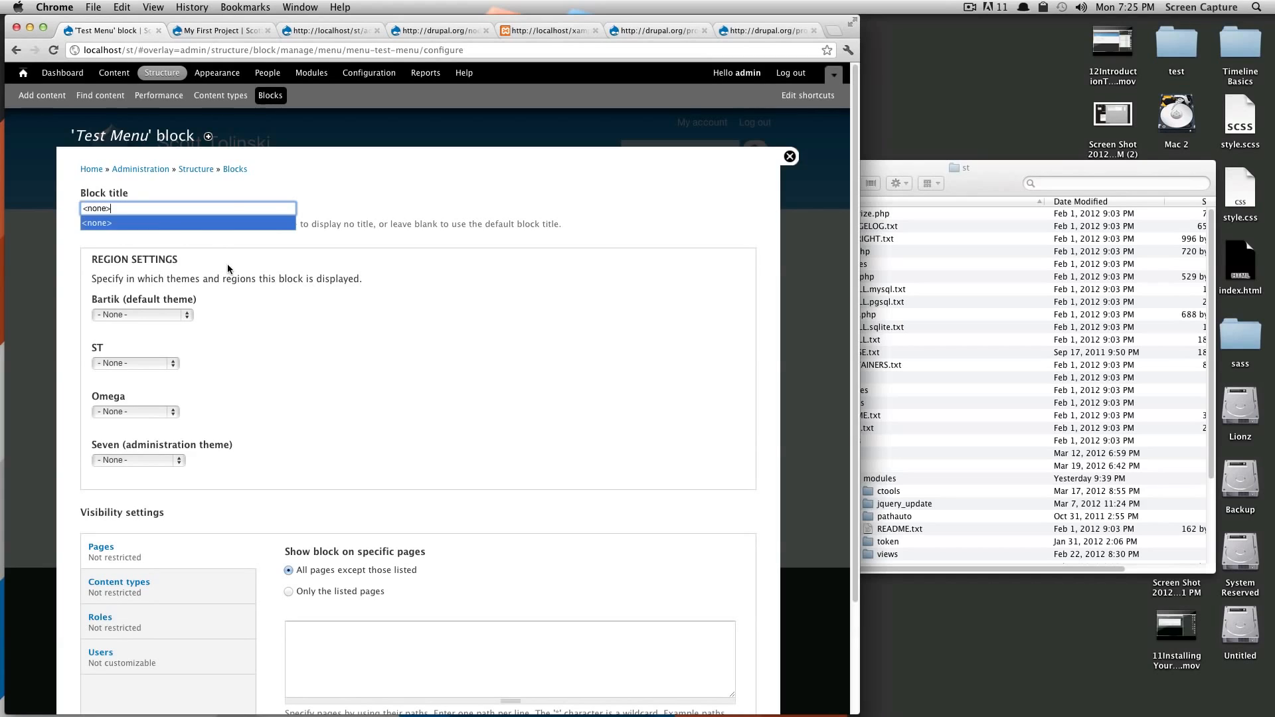
{"action": "key", "text": "Tab"}
Step: Assign the Test Menu block to the Footer region of the Bartik theme and save the block
{"action": "left_click", "coordinate": [141, 310]}
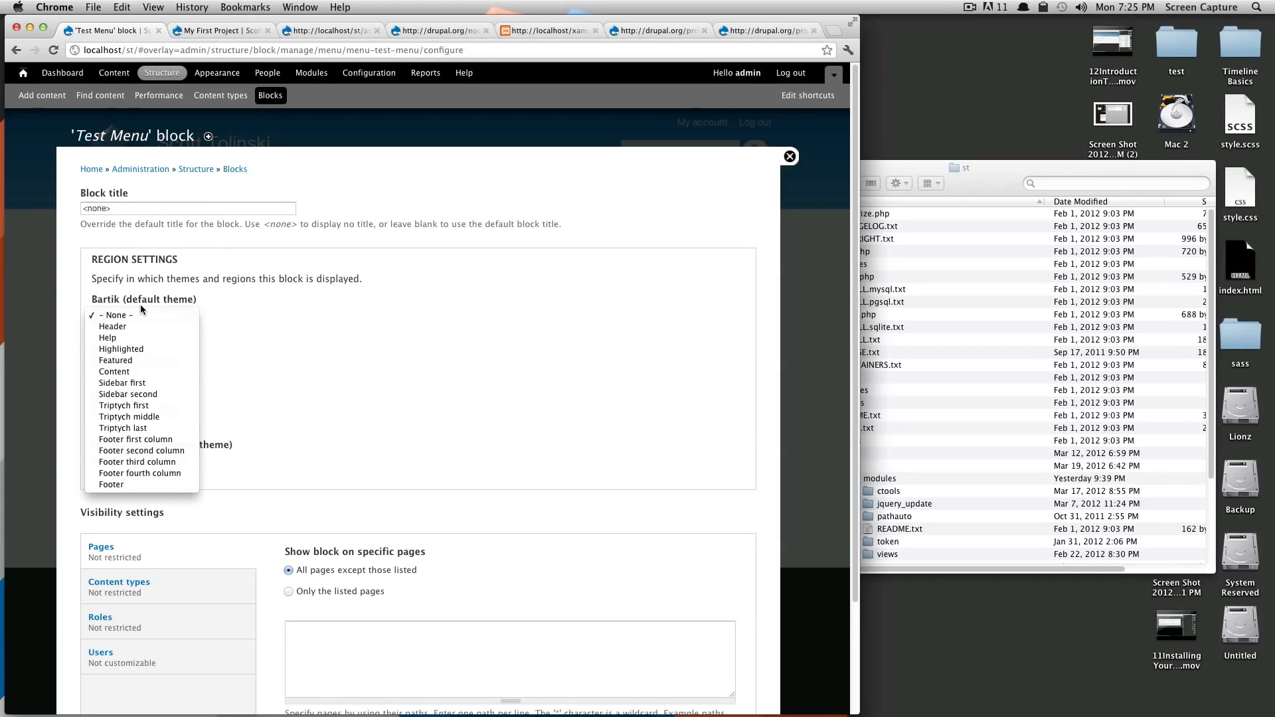
{"action": "left_click", "coordinate": [145, 484]}
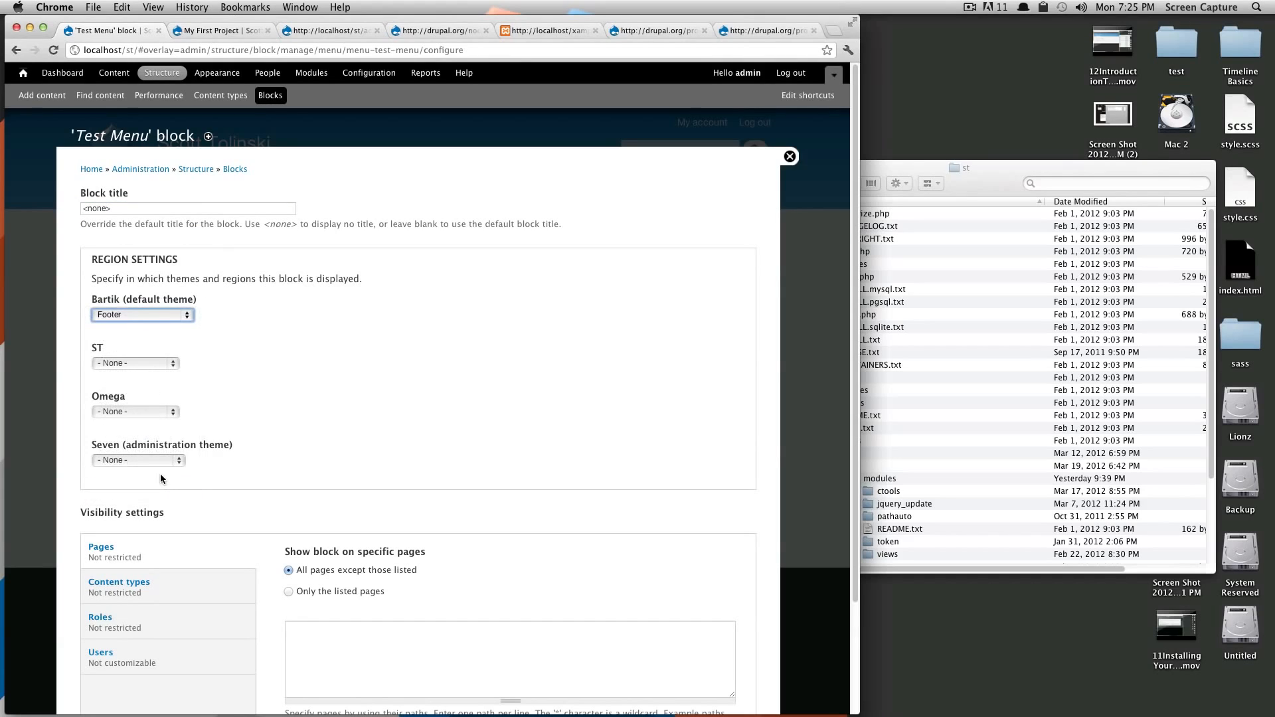
{"action": "scroll", "coordinate": [377, 412], "scroll_direction": "down", "scroll_amount": 2}
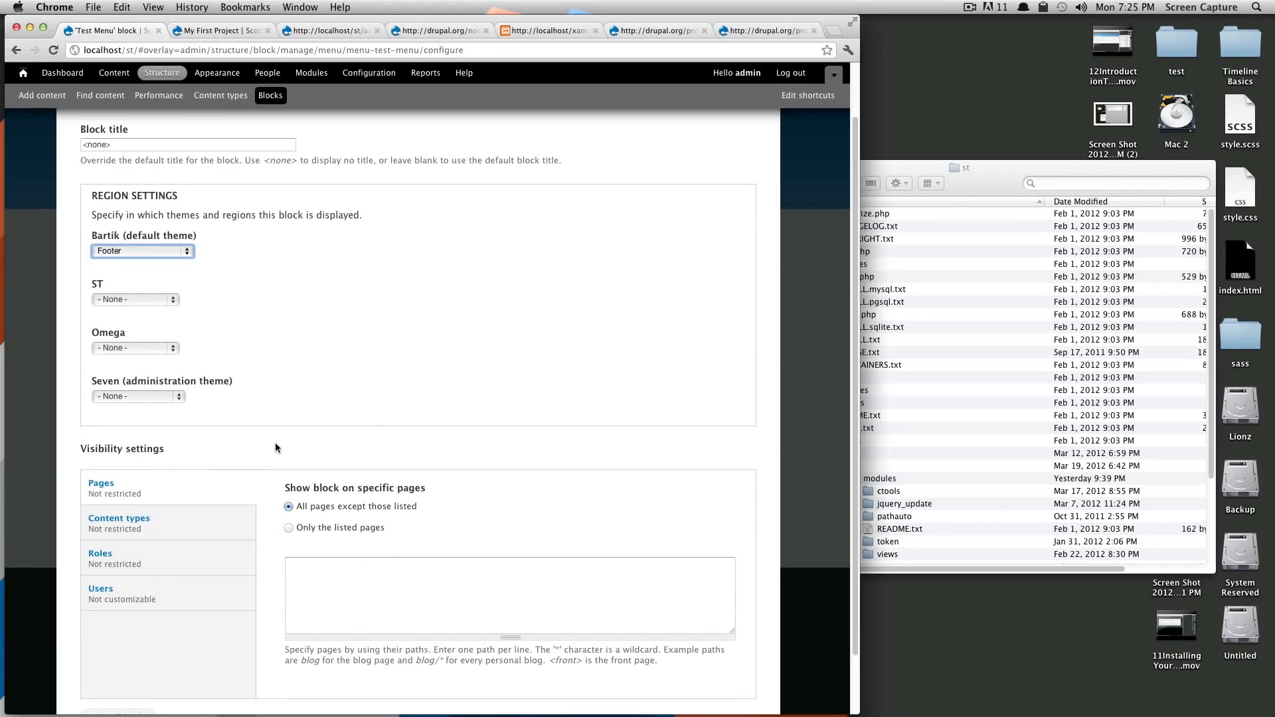
{"action": "scroll", "coordinate": [372, 512], "scroll_direction": "down", "scroll_amount": 2}
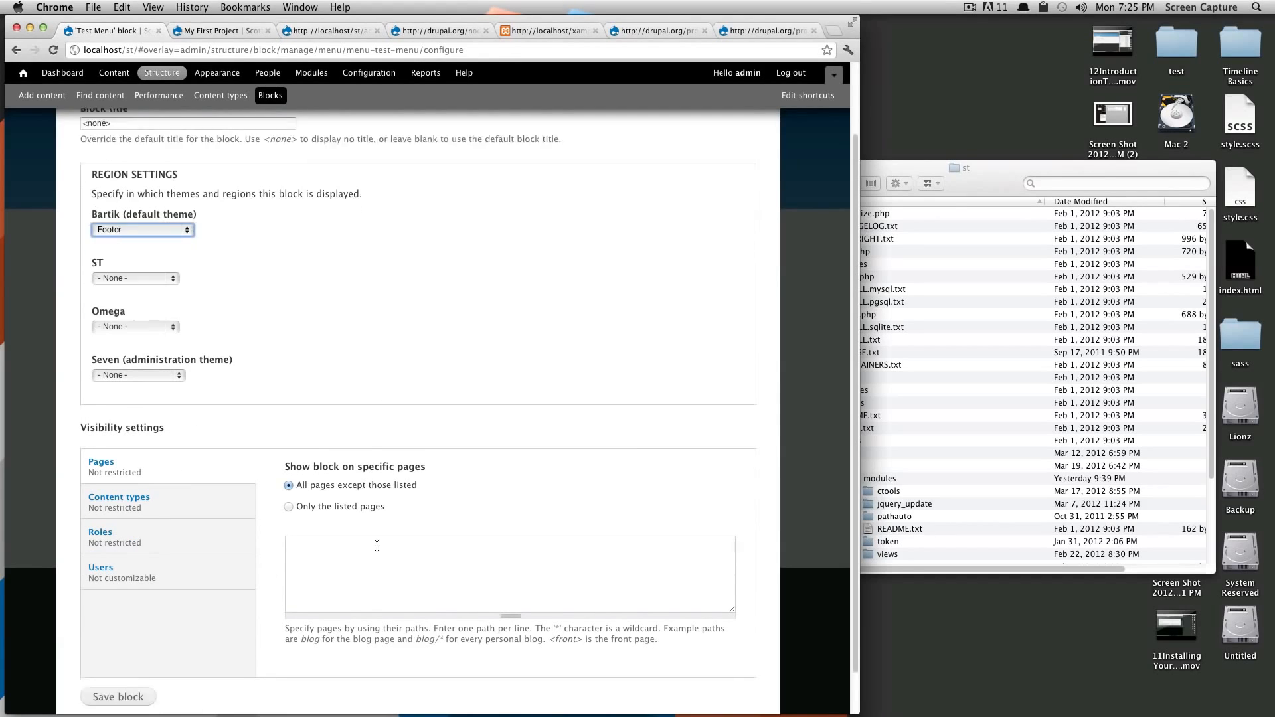
{"action": "left_click", "coordinate": [112, 653]}
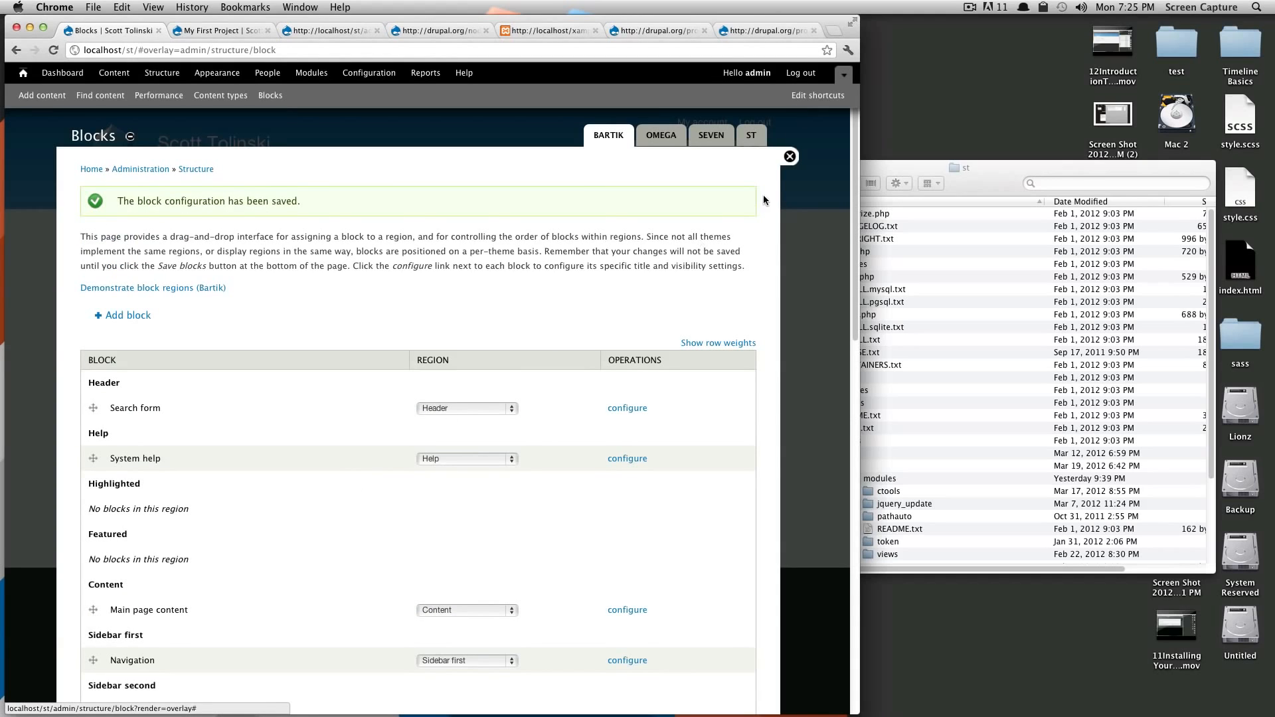
Step: Close the blocks overlay and test the footer's Test Link 1 and Test 2 links on the site, ending on Test Link 1's page
{"action": "left_click", "coordinate": [790, 156]}
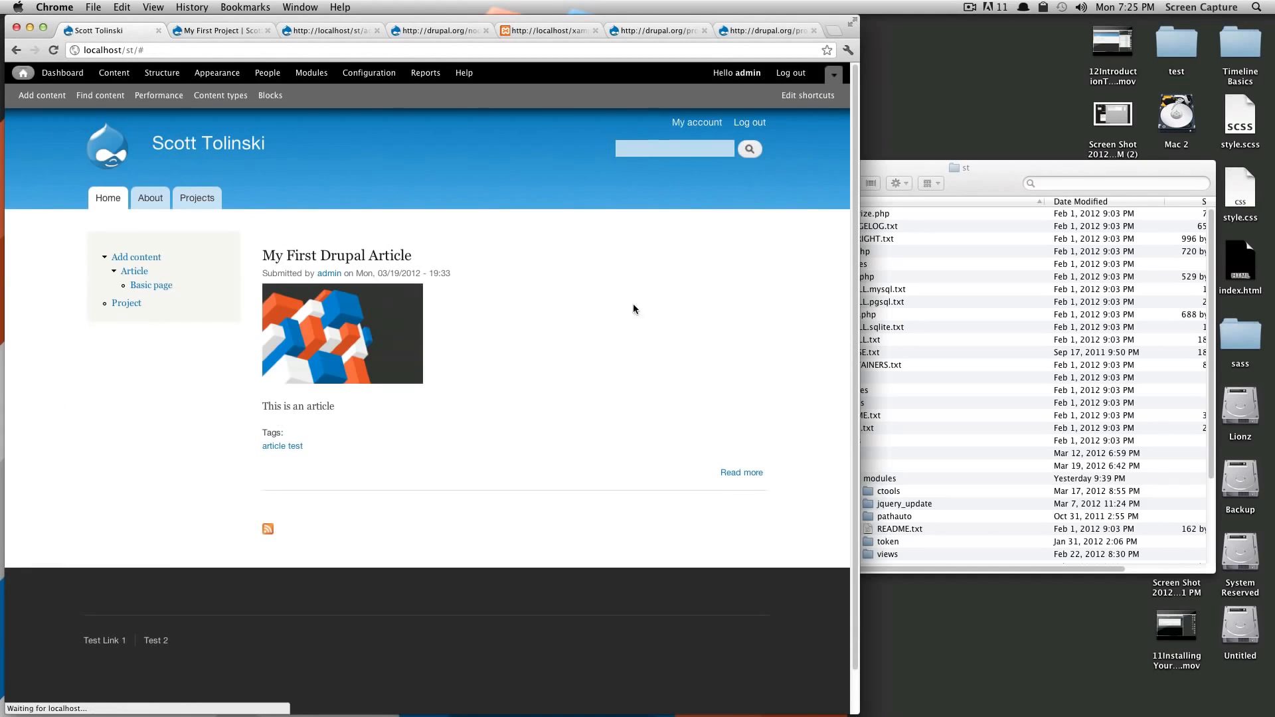
{"action": "left_click", "coordinate": [117, 642]}
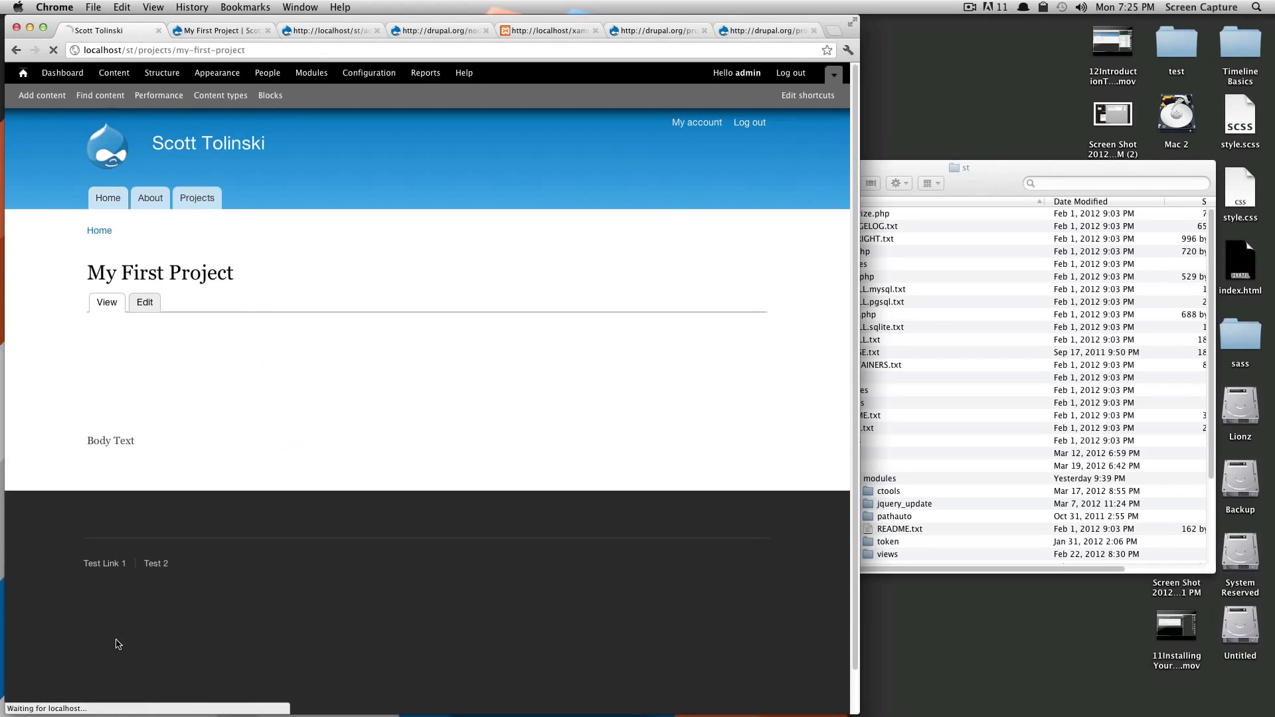
{"action": "left_click", "coordinate": [156, 564]}
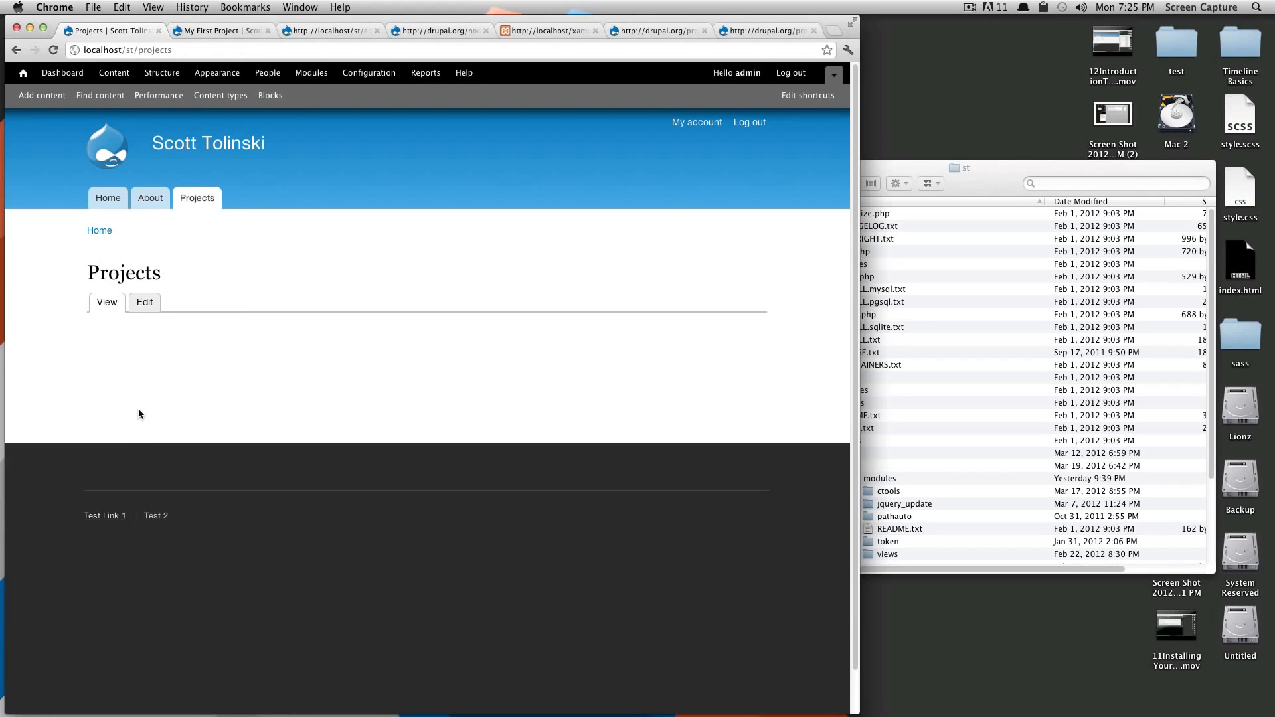
{"action": "left_click", "coordinate": [101, 517]}
Step: Show the contextual options of the Test Menu block in the page footer
{"action": "mouse_move", "coordinate": [148, 562]}
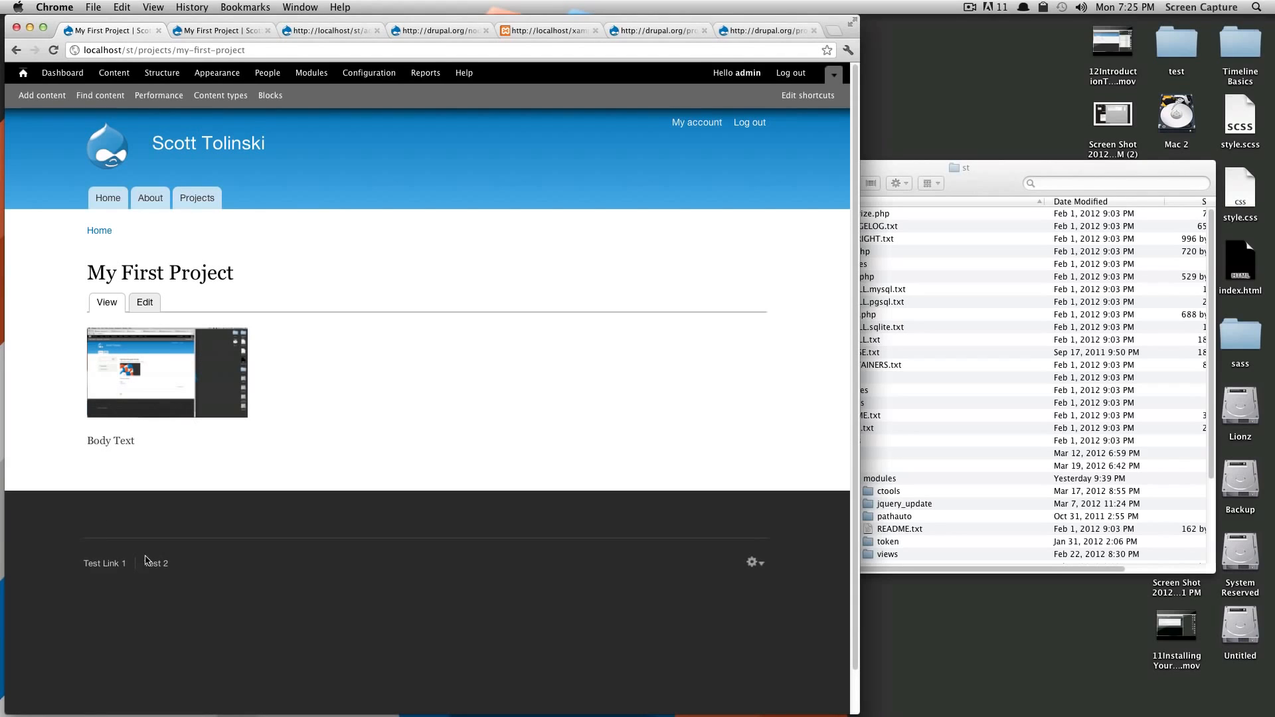
{"action": "left_click", "coordinate": [761, 565]}
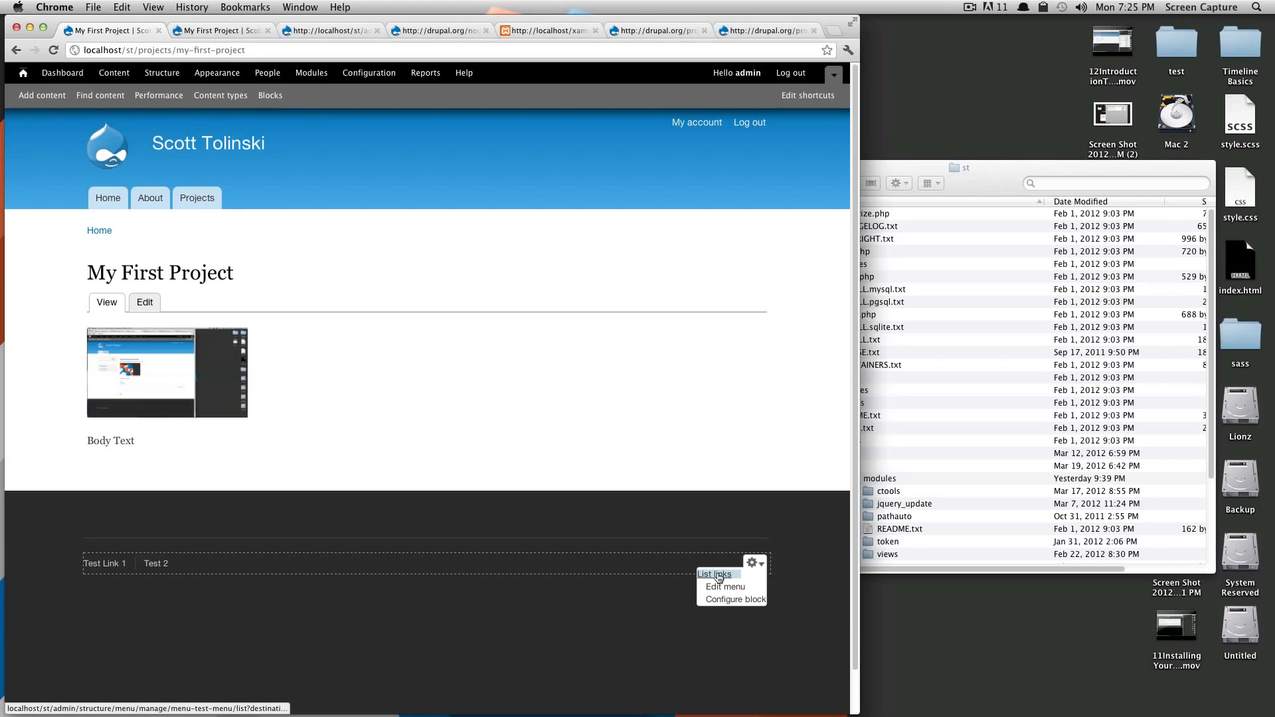